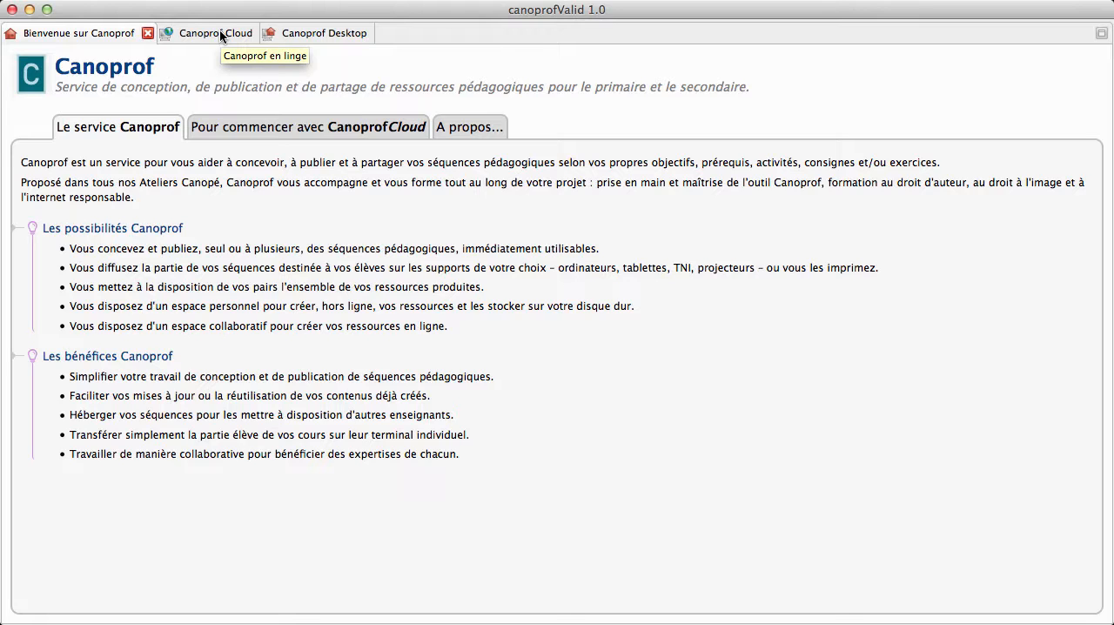
- Create a Canoprof Desktop workshop with the code MathsVideo, based on the Canoprof Standard 1.0 (fr-FR) model
left_click(326, 35)
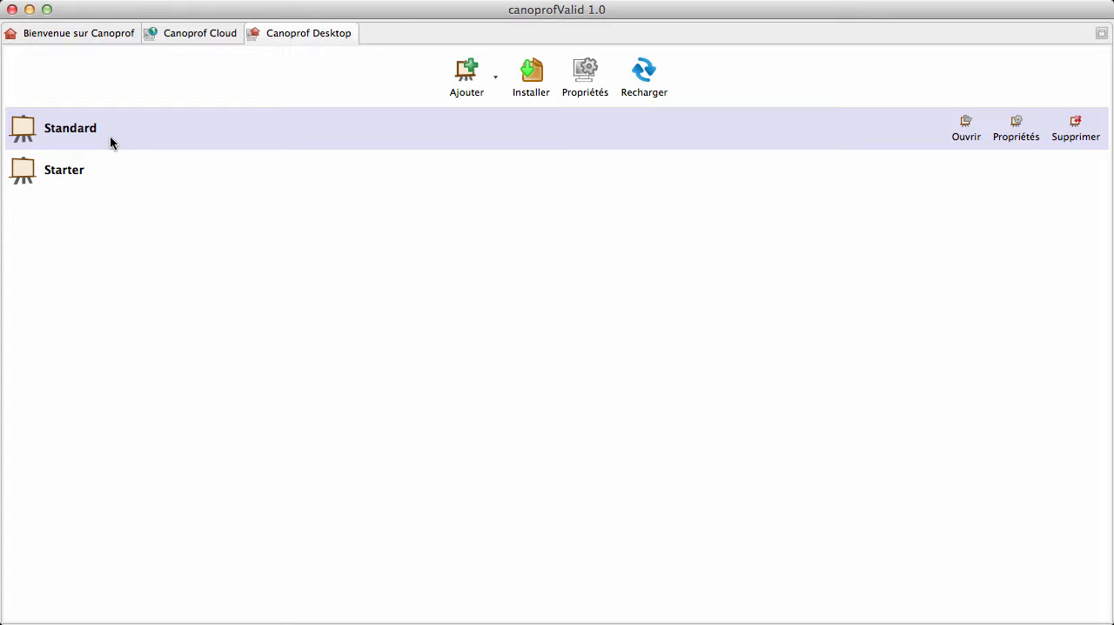
left_click(494, 80)
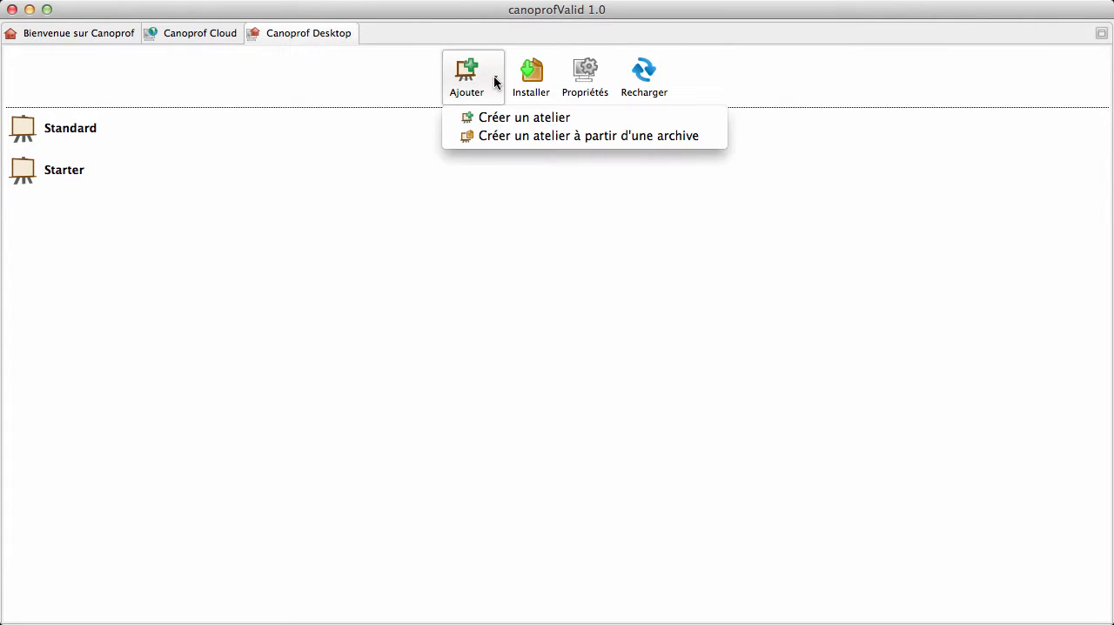
left_click(511, 119)
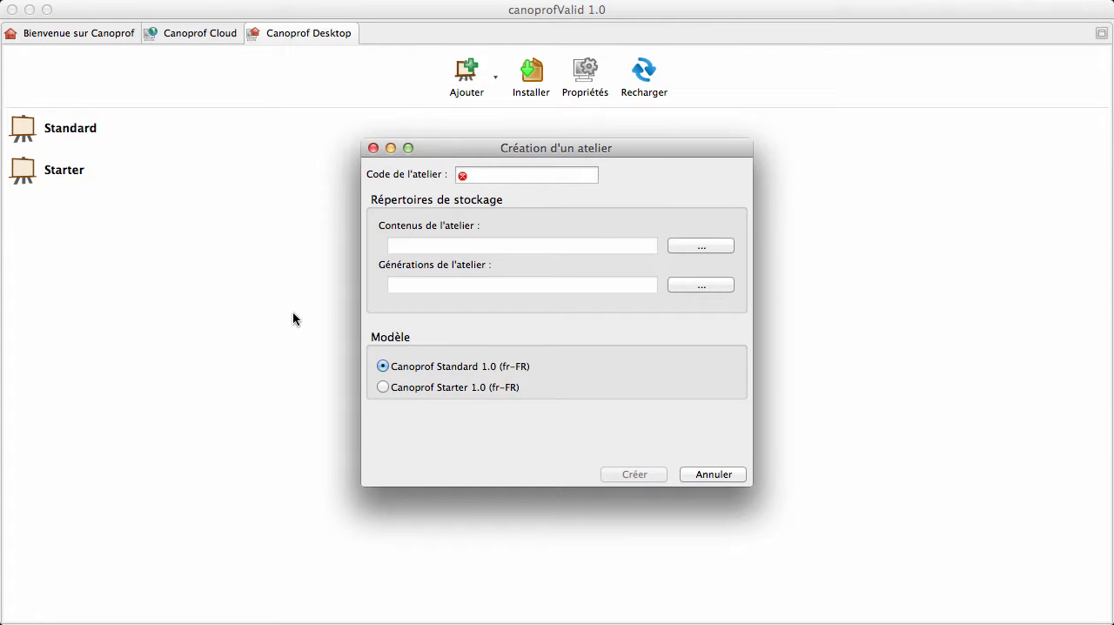
left_click(488, 179)
type("Mat")
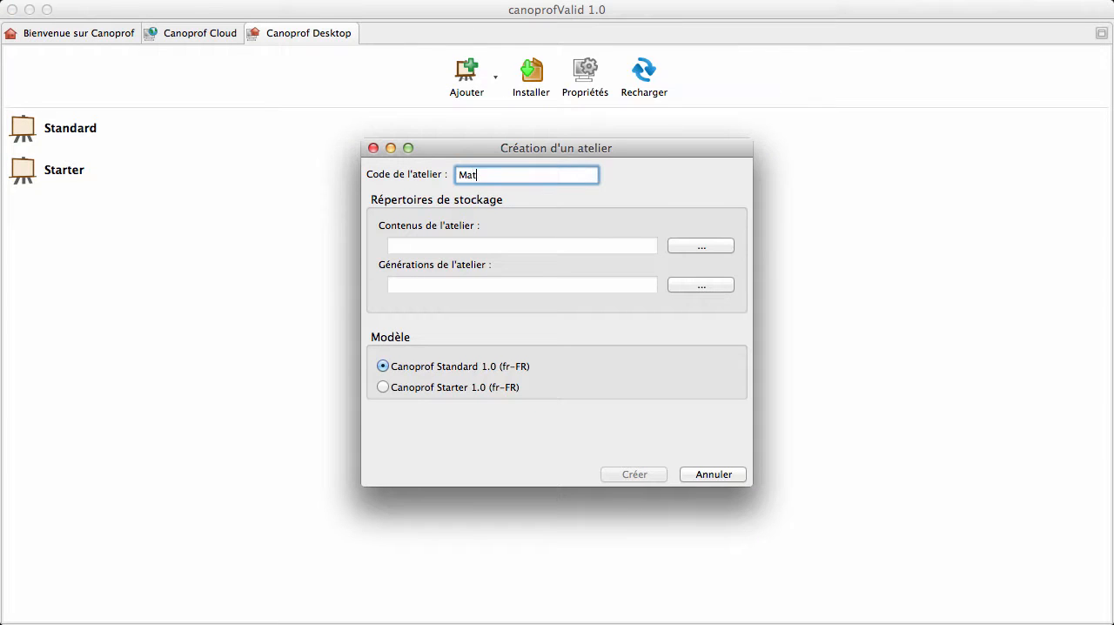
type("hsVideo")
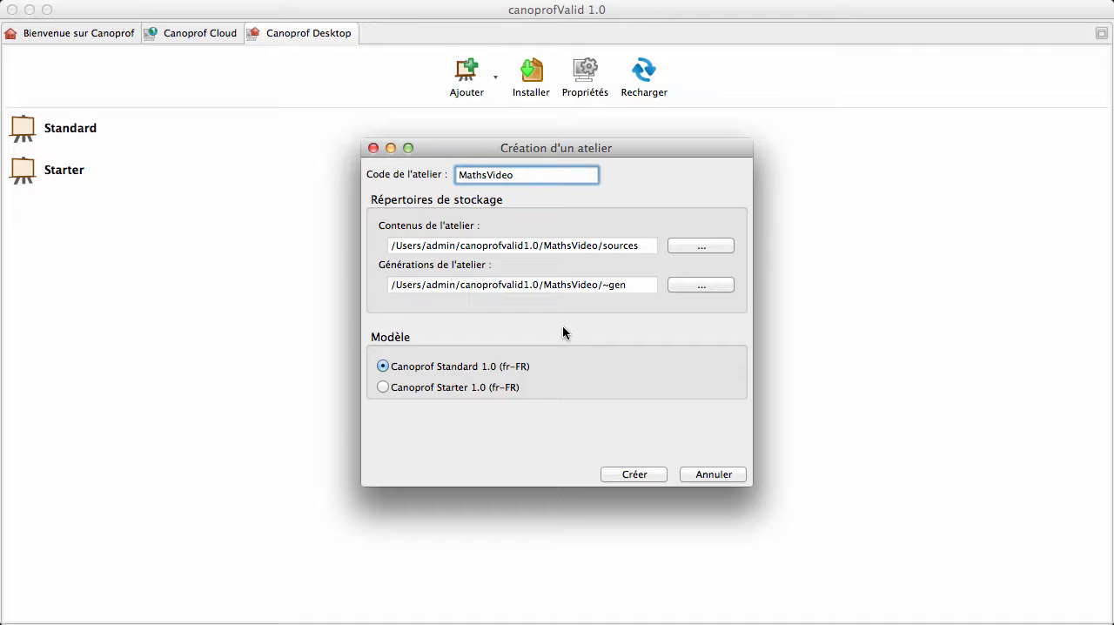
left_click(636, 474)
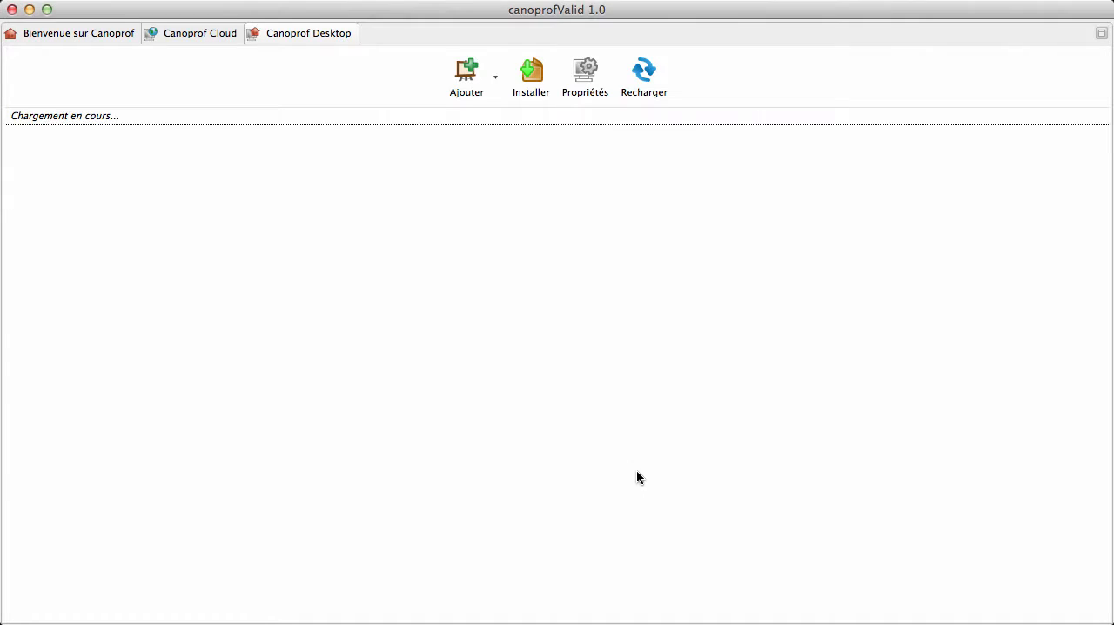
- Open the MathsVideo workshop and create a space named Video_identite at its root
mouse_move(82, 139)
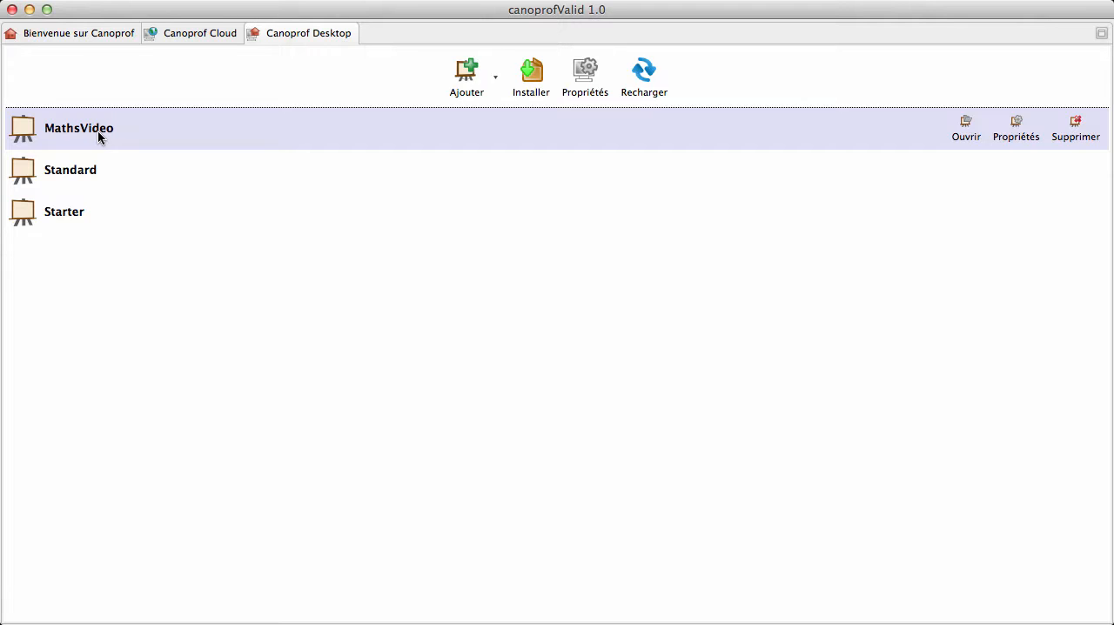
double_click(98, 133)
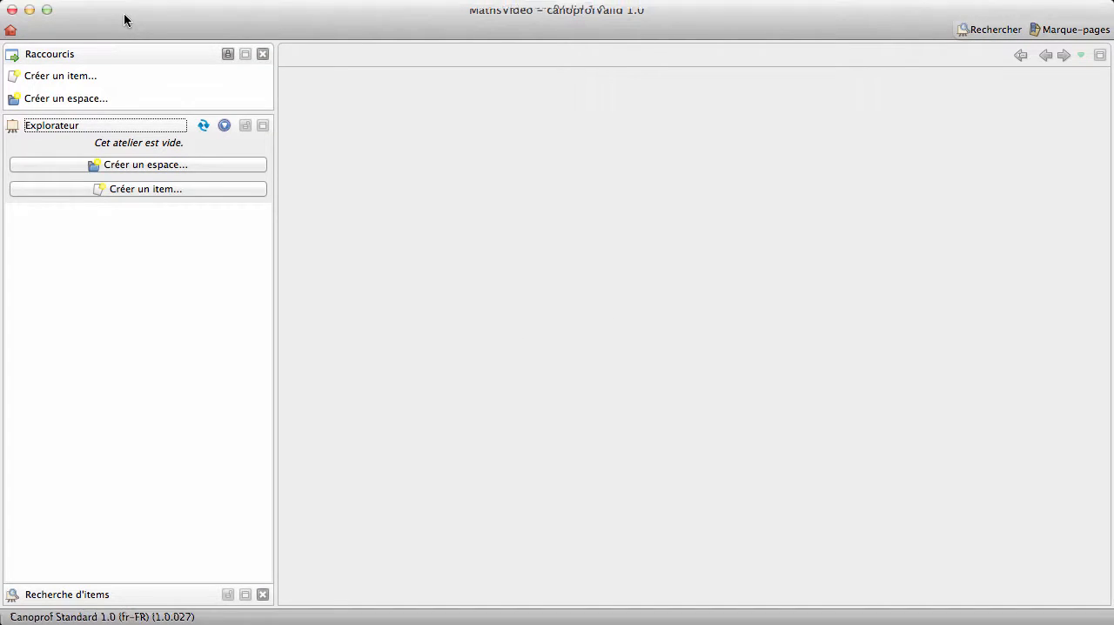
mouse_move(125, 17)
left_mouse_down()
mouse_move(336, 140)
mouse_move(440, 130)
mouse_move(321, 74)
mouse_move(291, 177)
mouse_move(220, 131)
mouse_move(326, 85)
mouse_move(157, 19)
mouse_move(293, 40)
mouse_move(125, 22)
mouse_move(309, 78)
mouse_move(126, 19)
left_mouse_up()
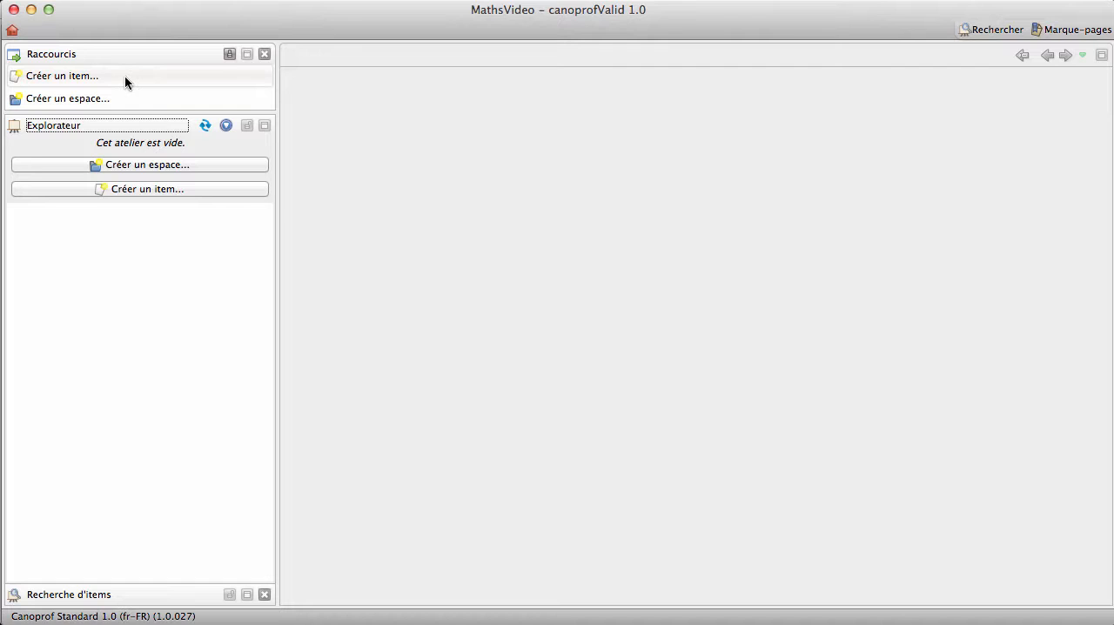
left_click(174, 166)
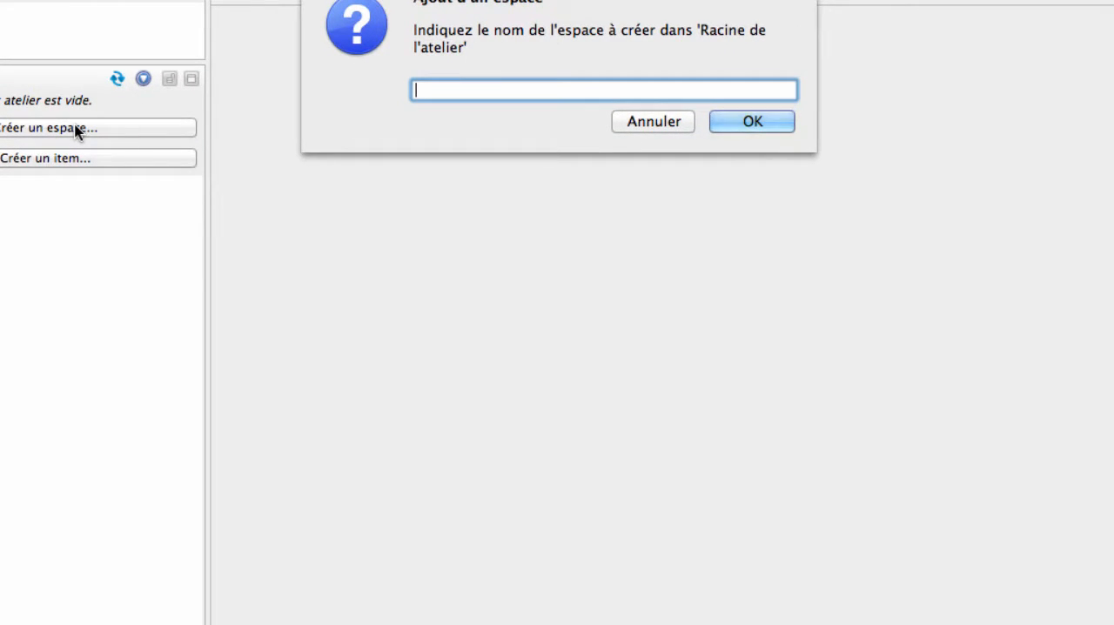
type("Video_identite")
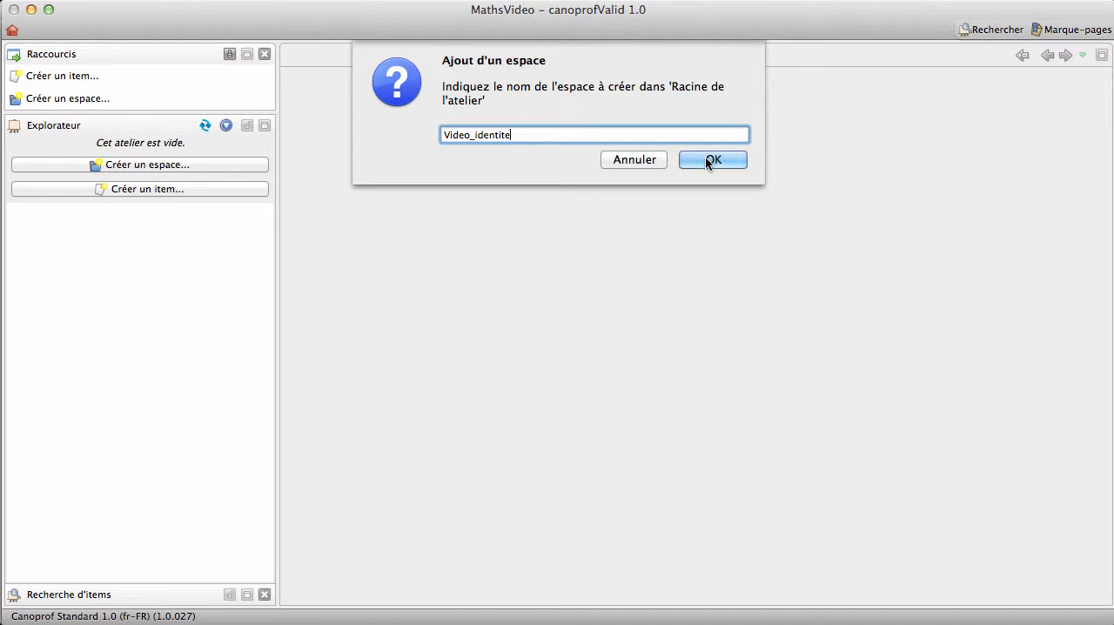
left_click(706, 158)
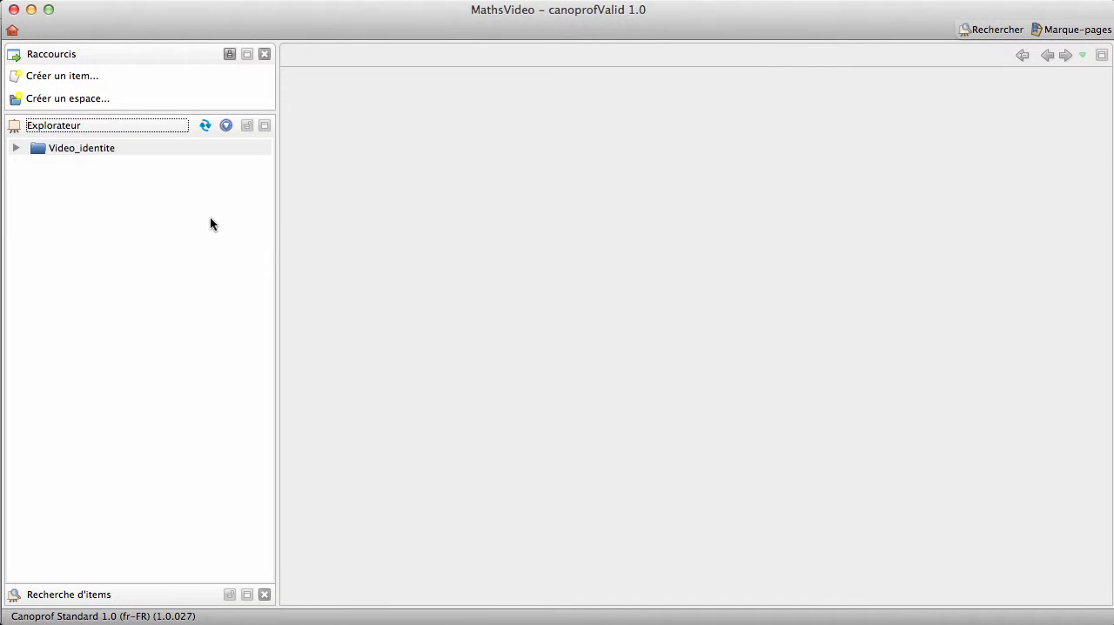
left_click(91, 150)
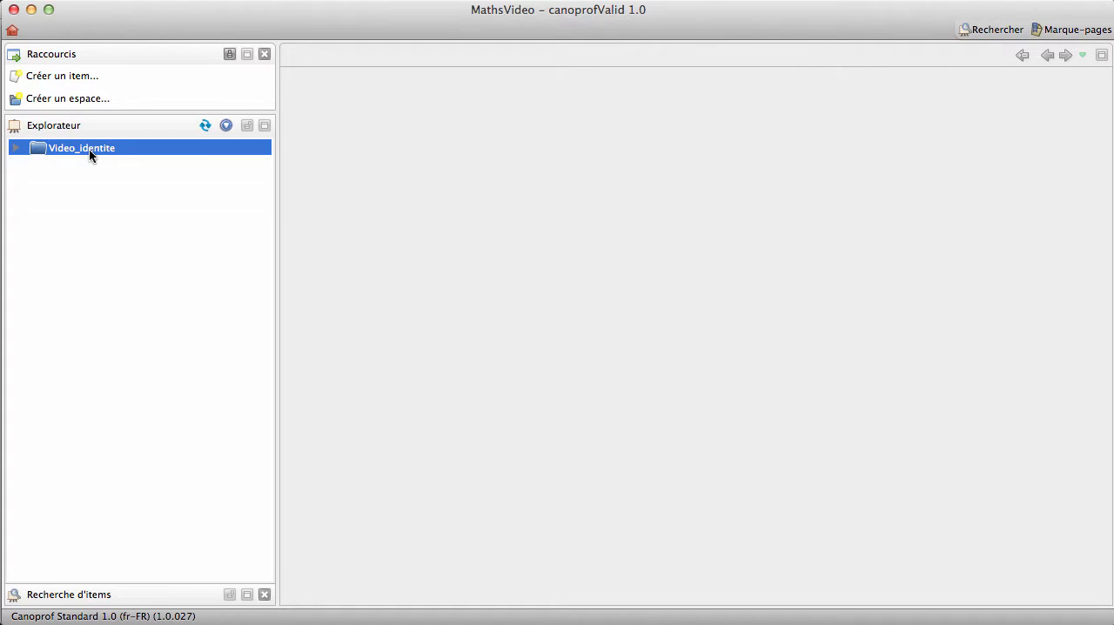
right_click(90, 155)
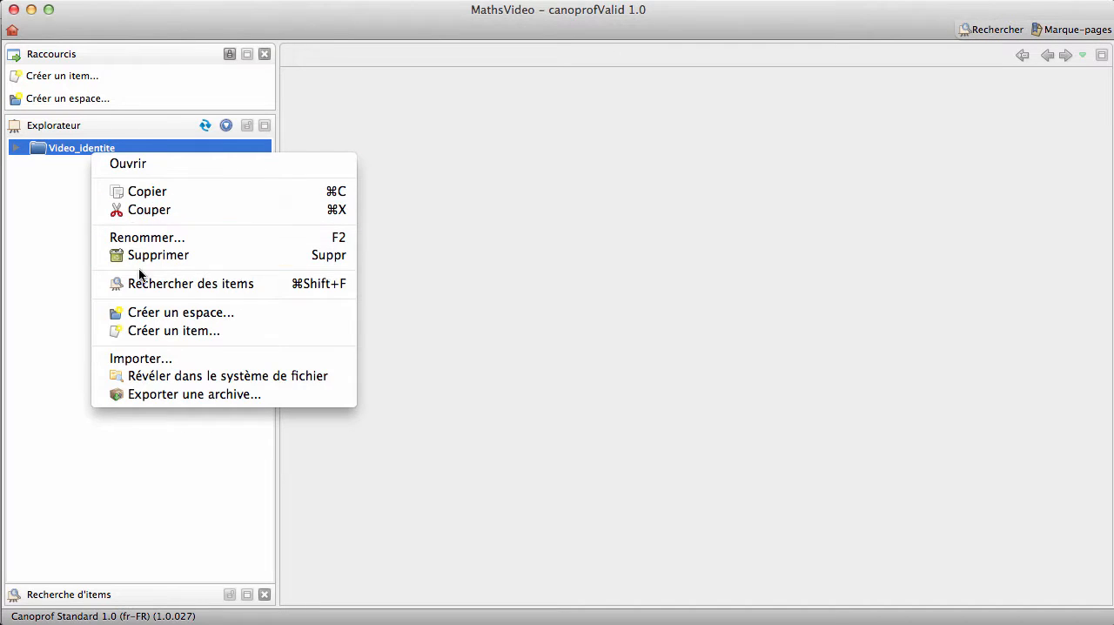
left_click(62, 210)
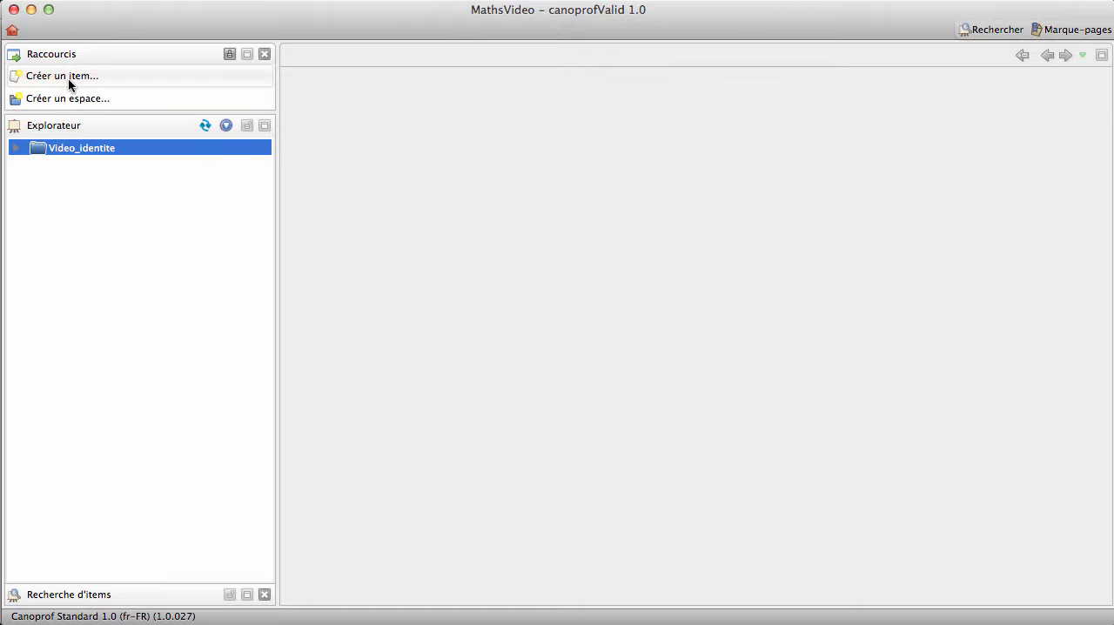
- Create a video file item named video_identites in .mp4 format inside the Video_identite space
right_click(66, 146)
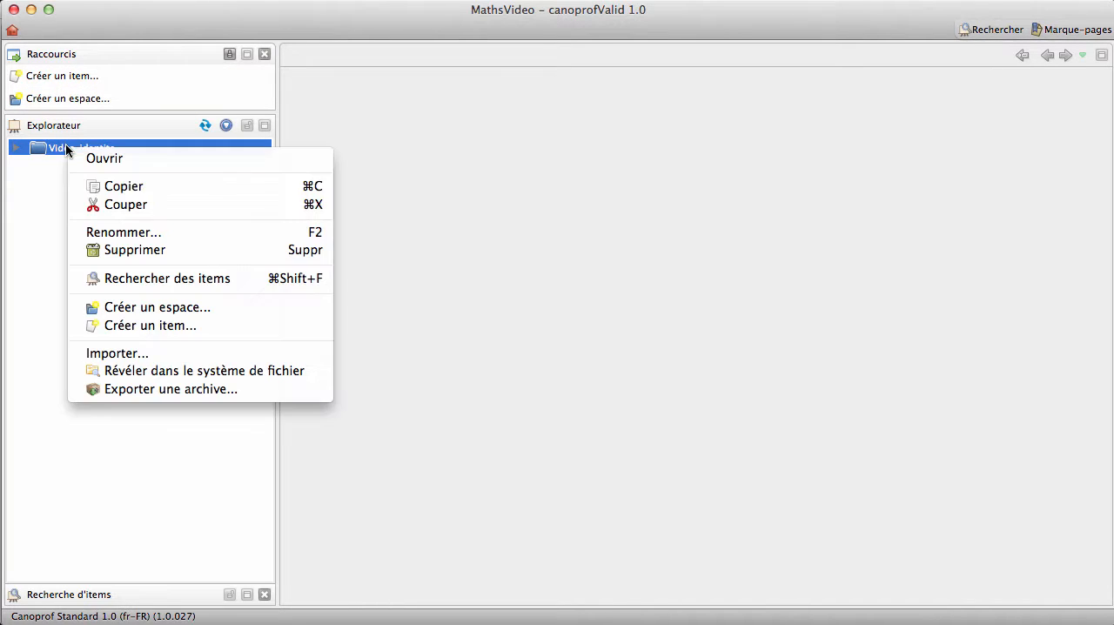
left_click(135, 325)
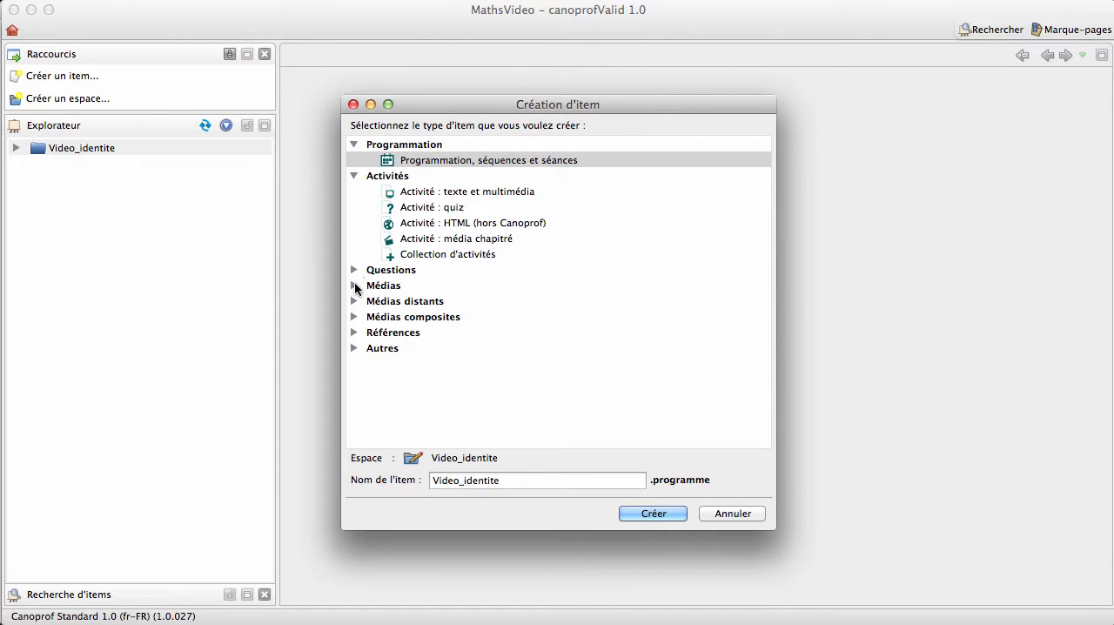
left_click(354, 286)
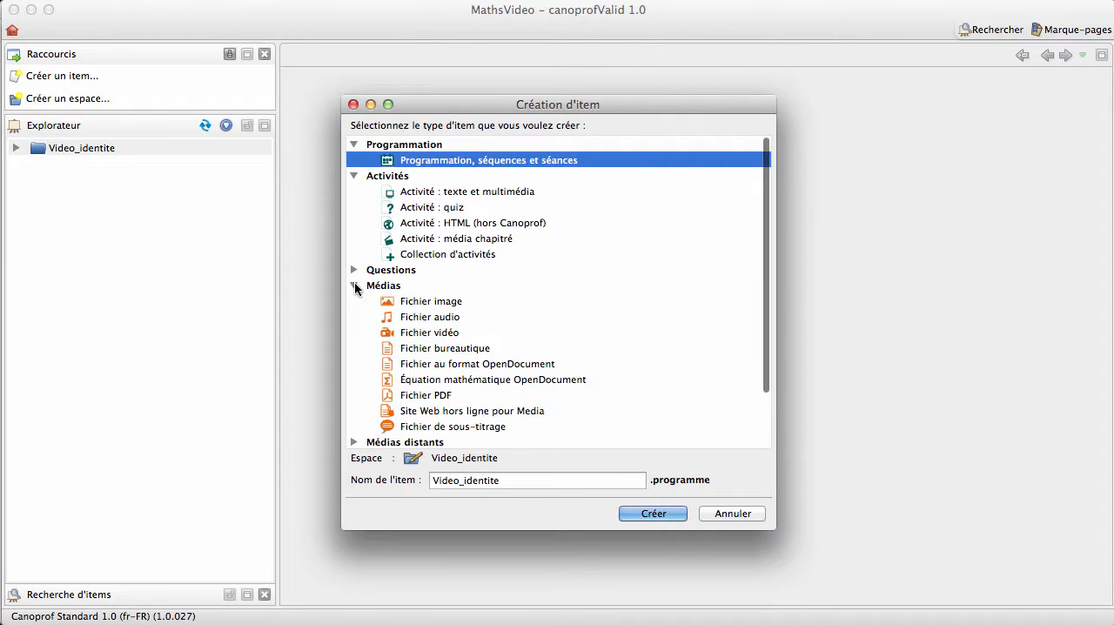
left_click(450, 335)
left_click(492, 480)
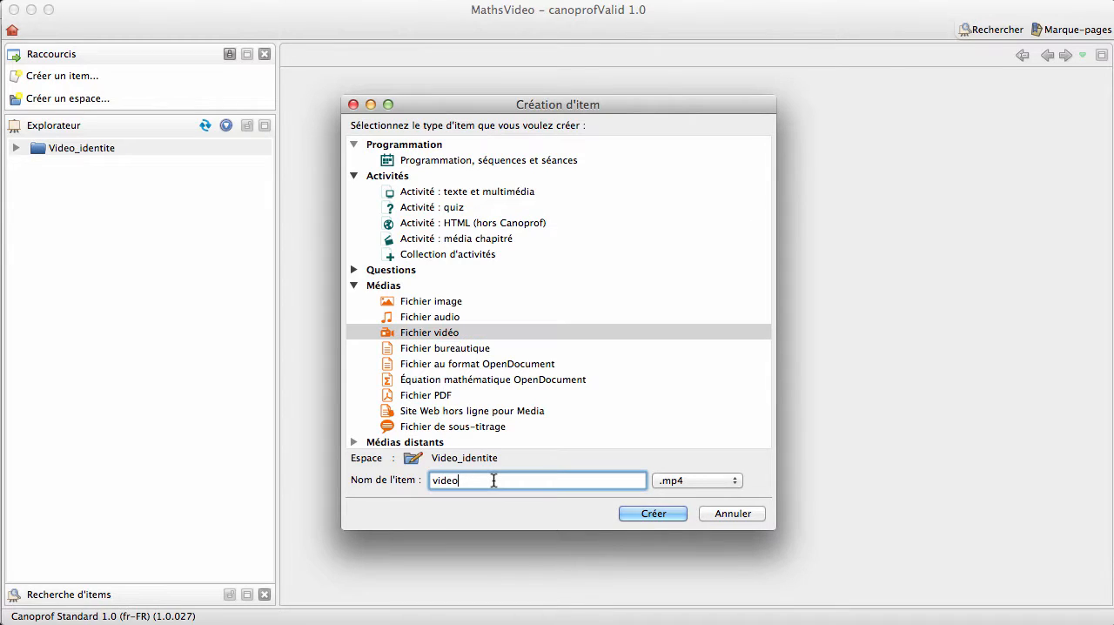
type("_identites")
left_click(669, 516)
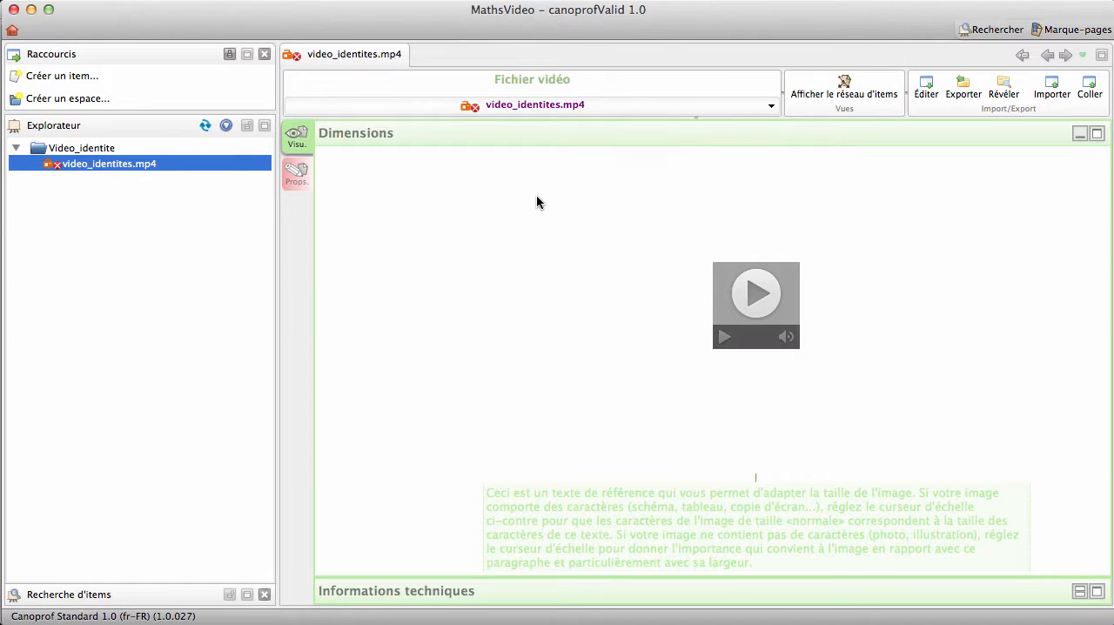
- Import the identités.mp4 video from the Téléchargements folder into the video_identites.mp4 item
left_click(1048, 90)
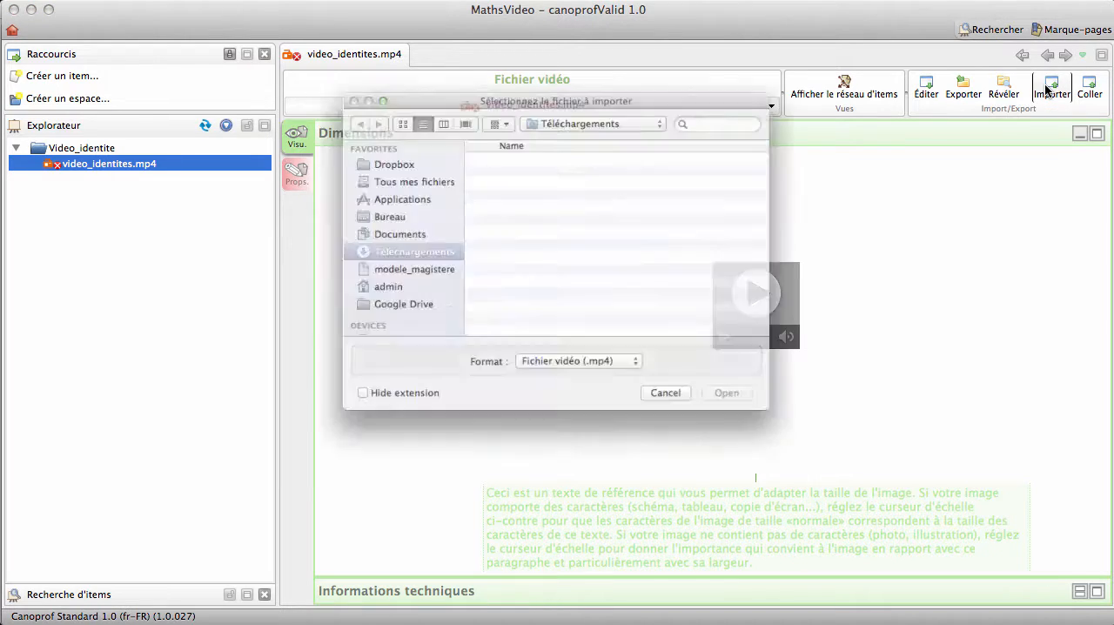
scroll(626, 227, "down", 15)
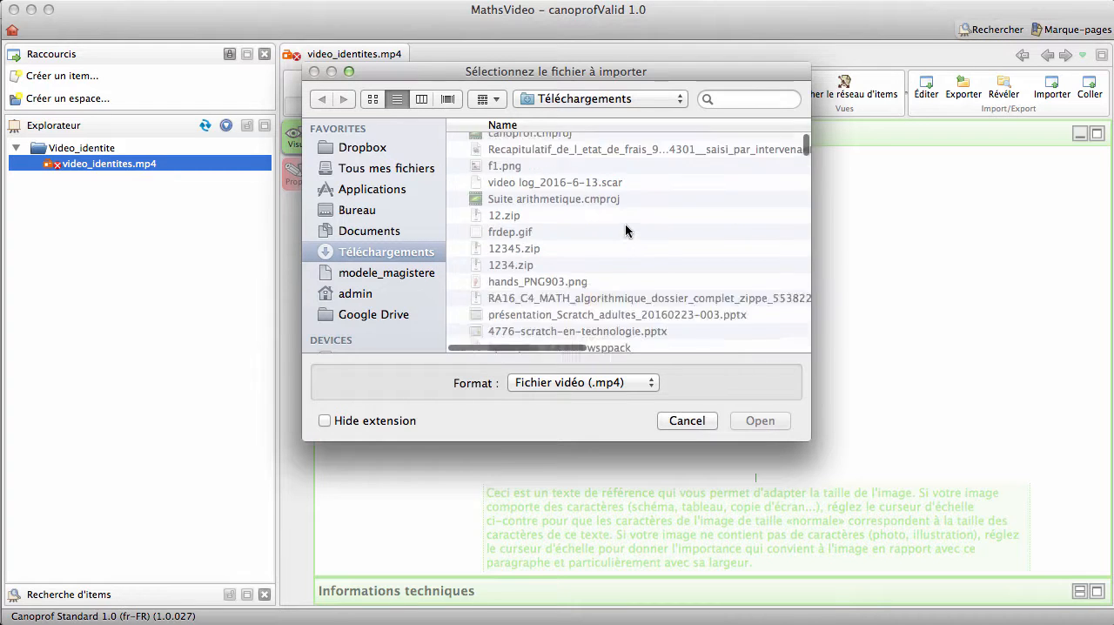
scroll(626, 226, "down", 15)
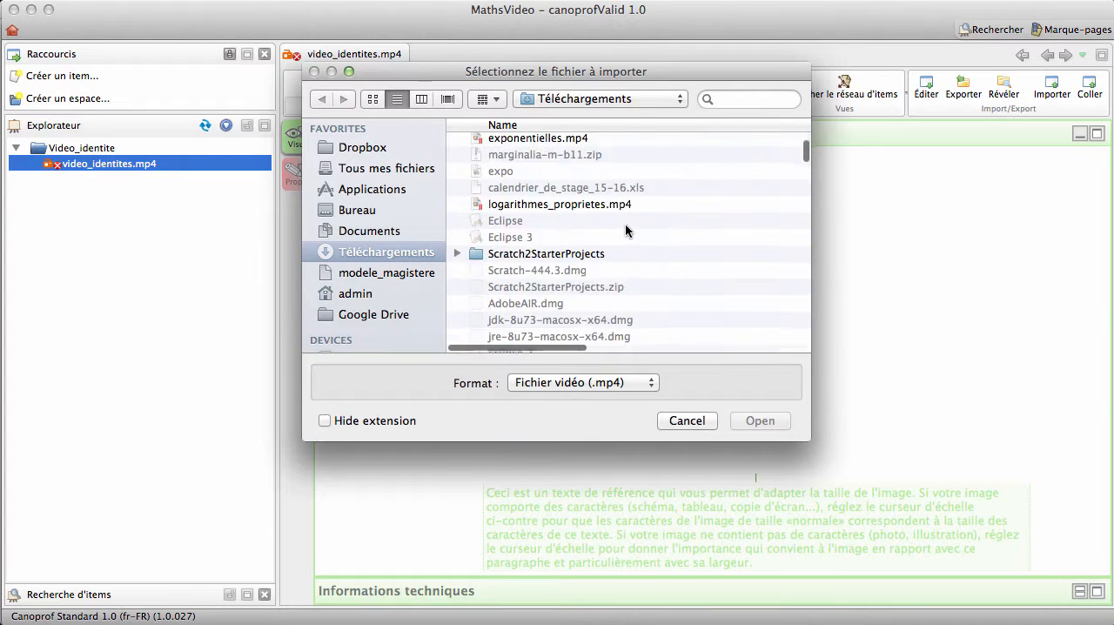
scroll(626, 228, "down", 10)
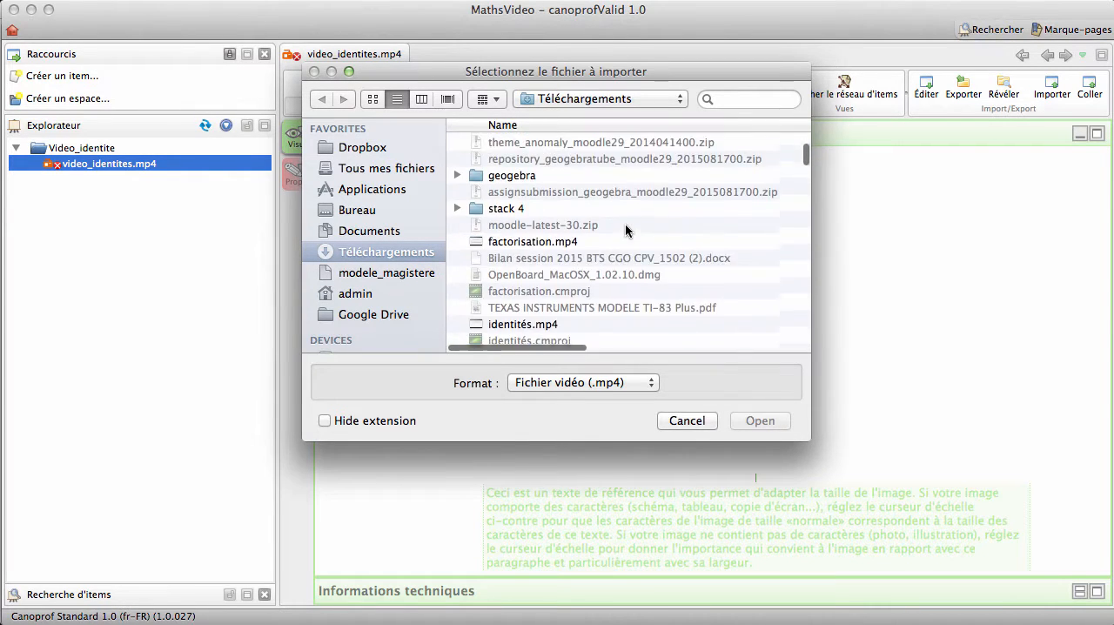
double_click(516, 208)
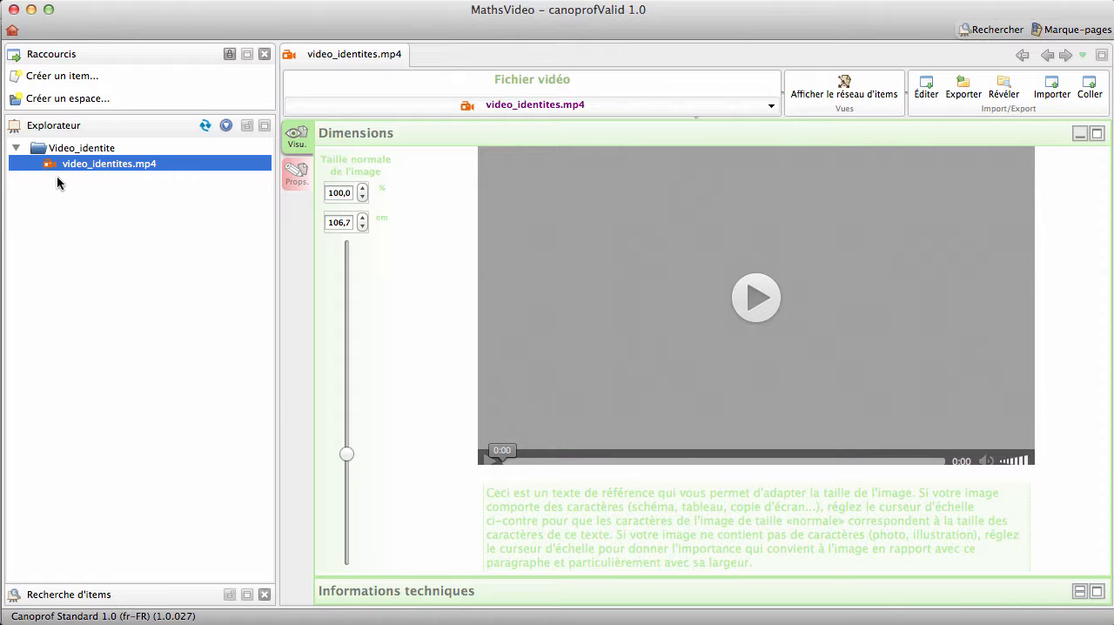
- Set the video's displayed title to "Identités remarquables" in its properties and save the item
left_click(296, 174)
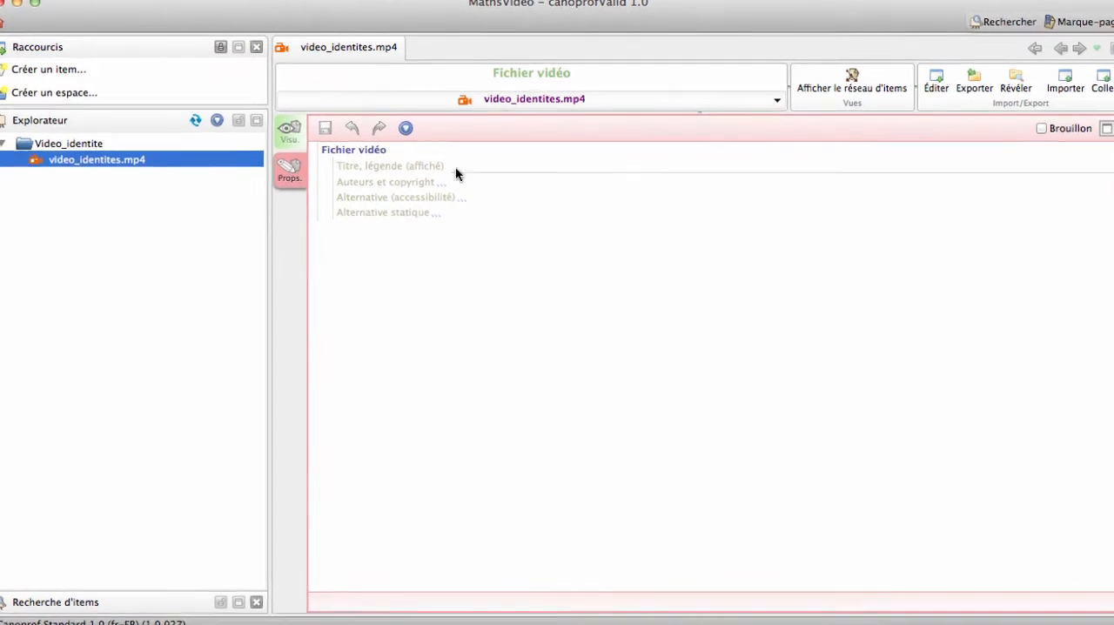
left_click(498, 167)
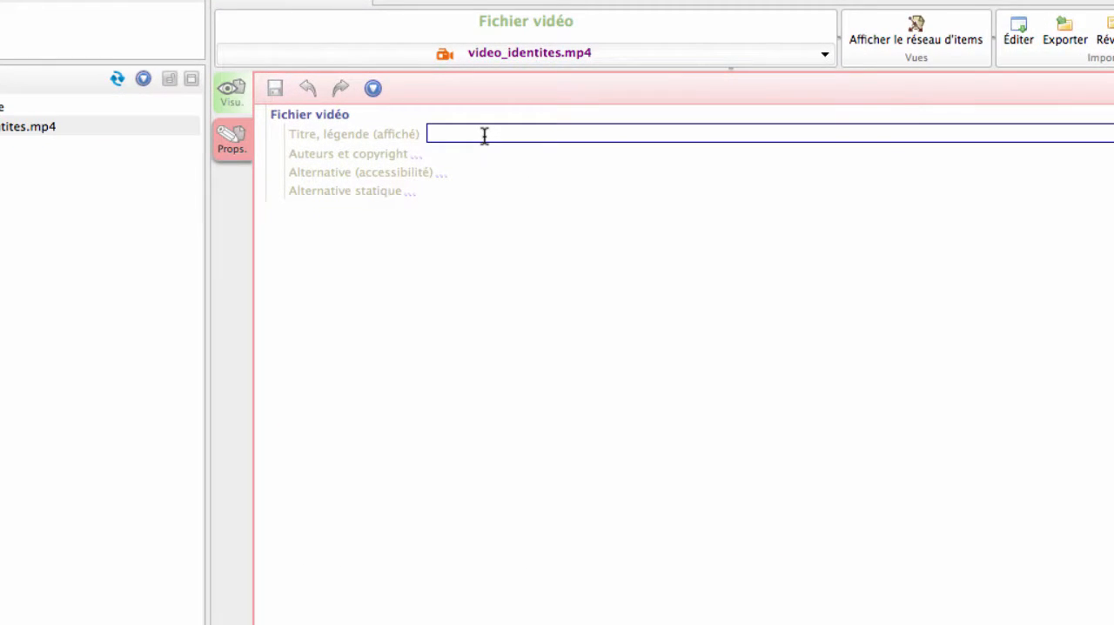
type("Ident")
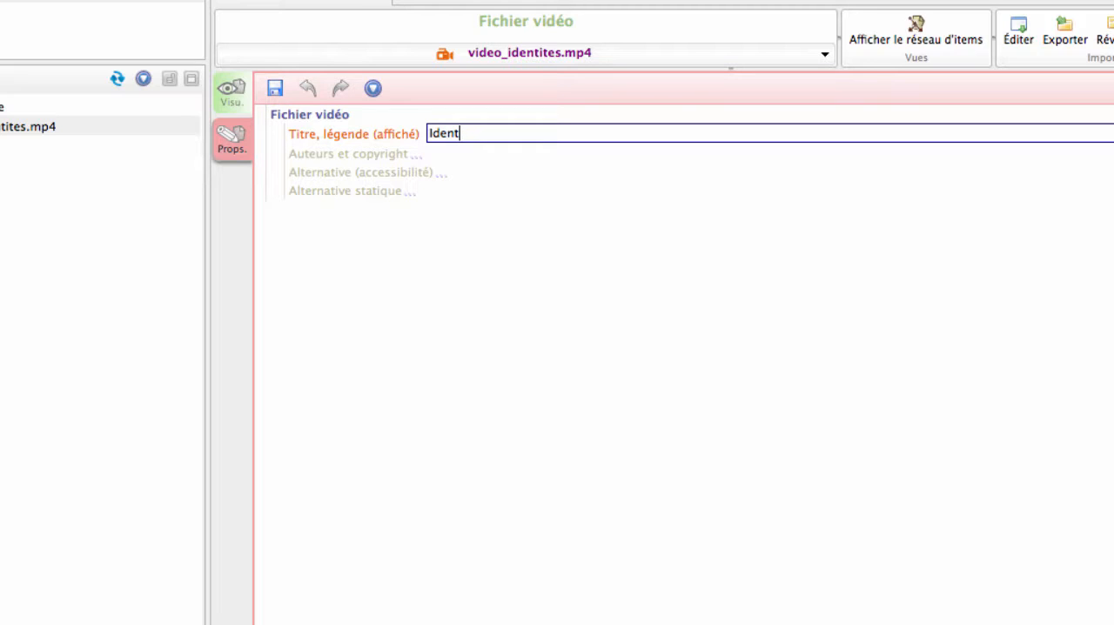
type("ités remarquabl")
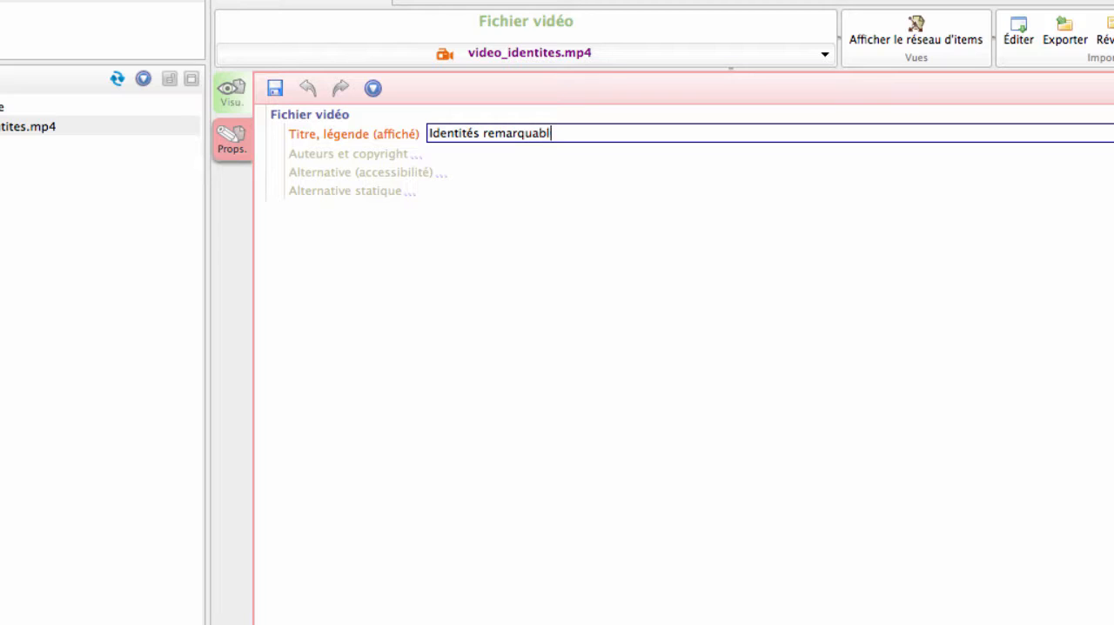
type("es")
left_click(279, 90)
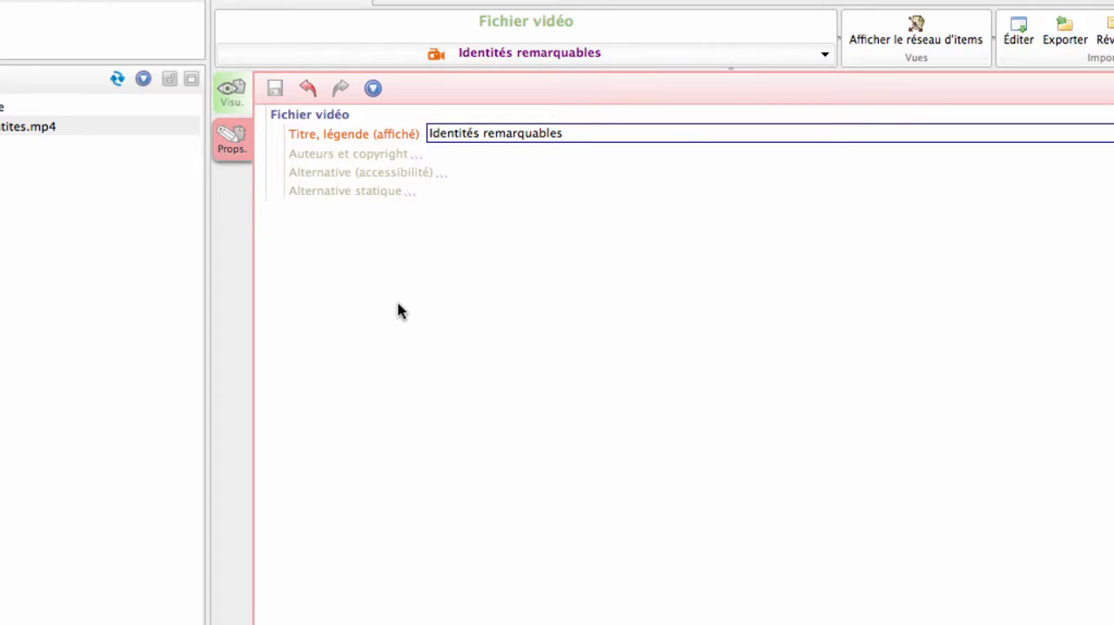
- Expand the video's authors and copyright properties and examine the available licence options without choosing one
left_click(364, 158)
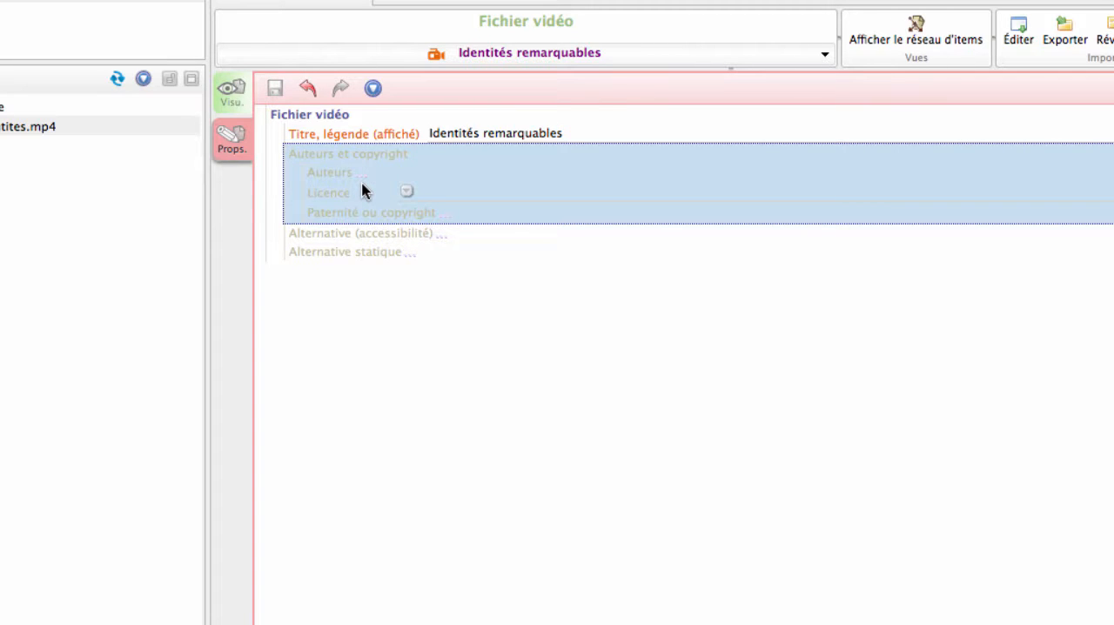
left_click(407, 193)
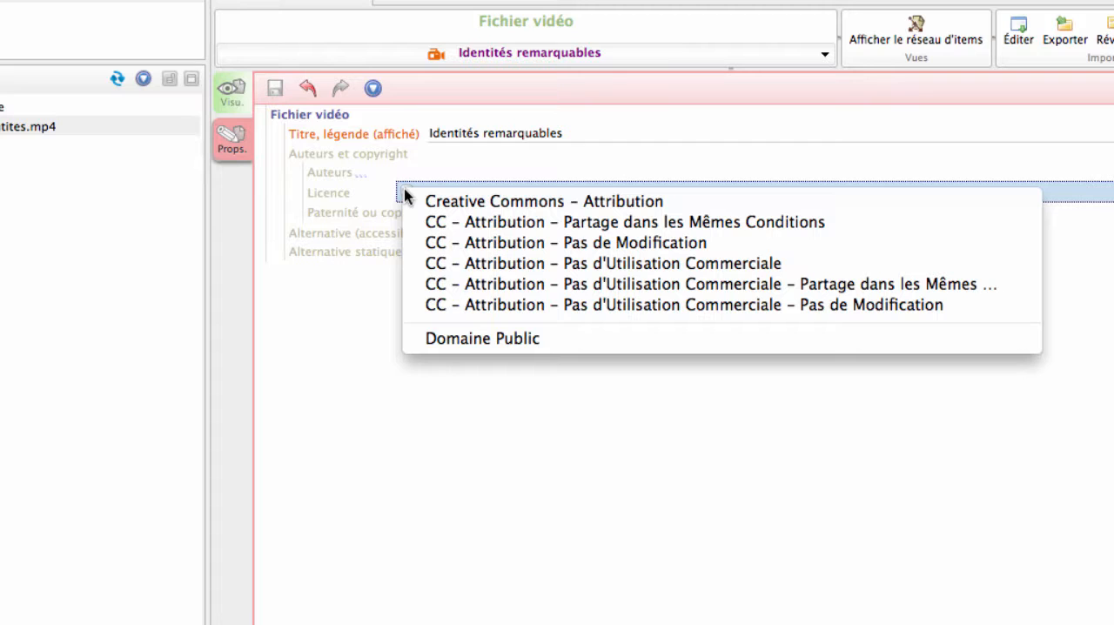
left_click(345, 325)
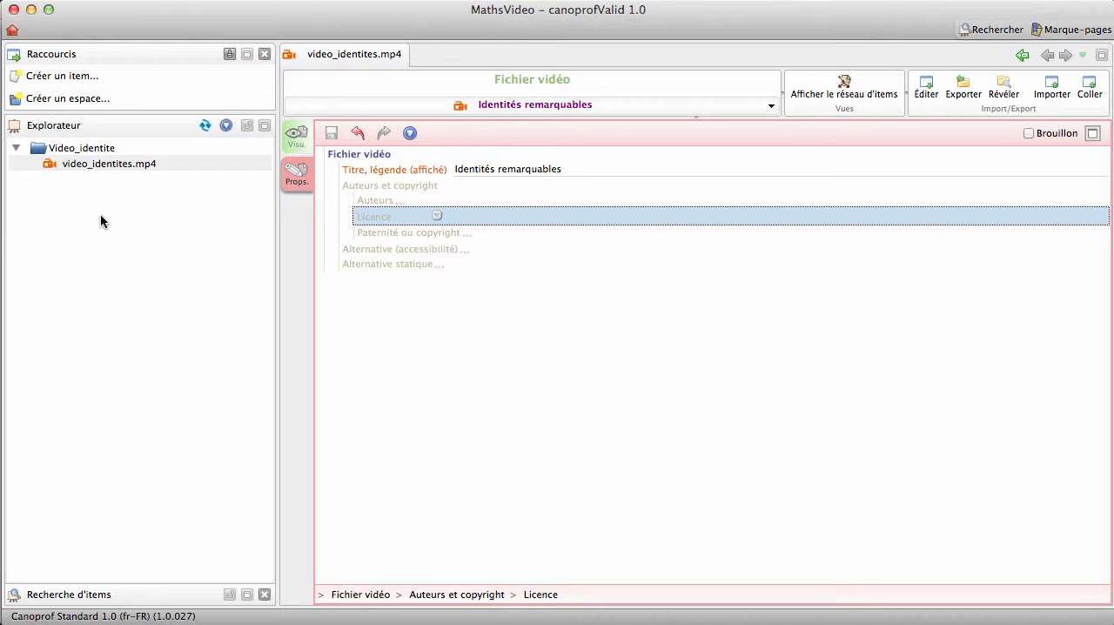
- Create a chaptered media activity item (Activité : média chapitré) named media_identites at the workshop root
right_click(100, 221)
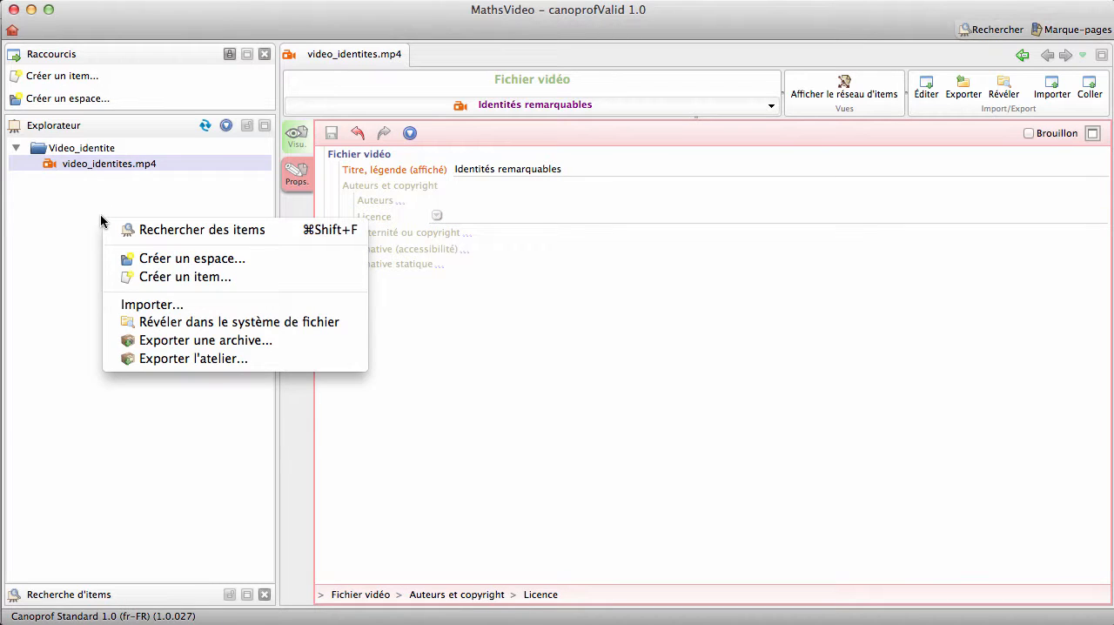
left_click(152, 278)
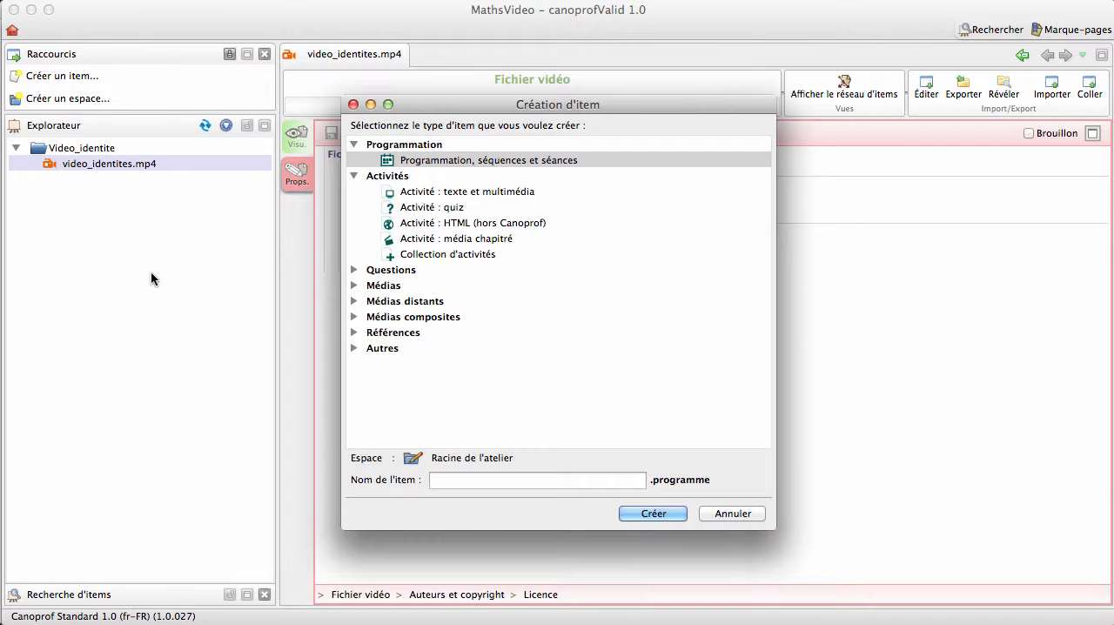
left_click(446, 239)
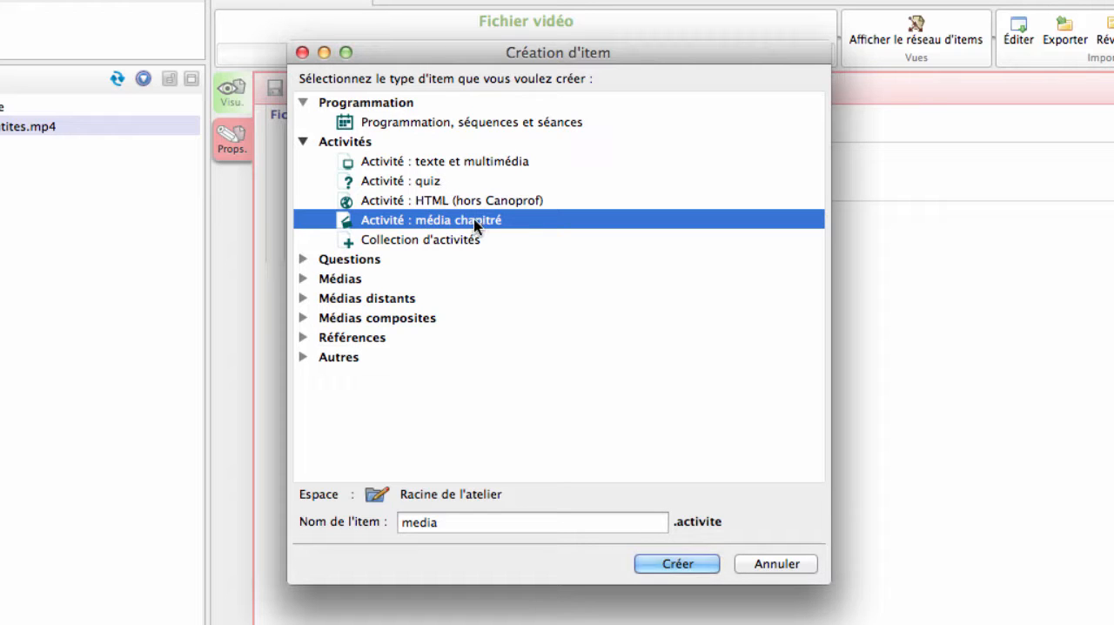
left_click(466, 527)
type("_iden")
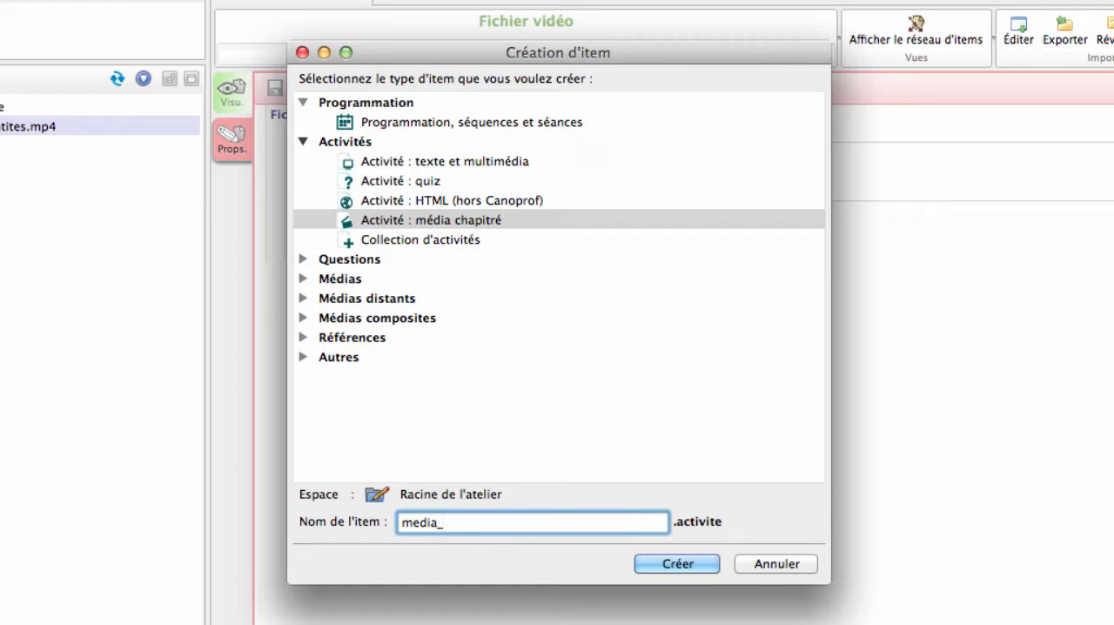
type("tites")
left_click(684, 565)
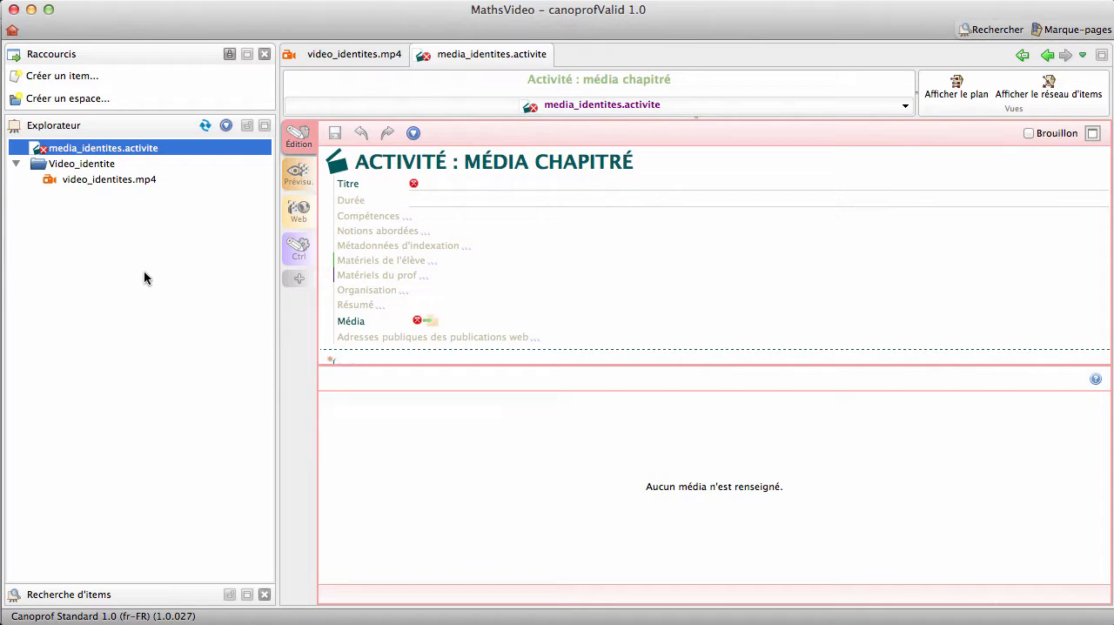
- Title the chaptered media activity "Identités remarquables"
left_click(434, 184)
type("I")
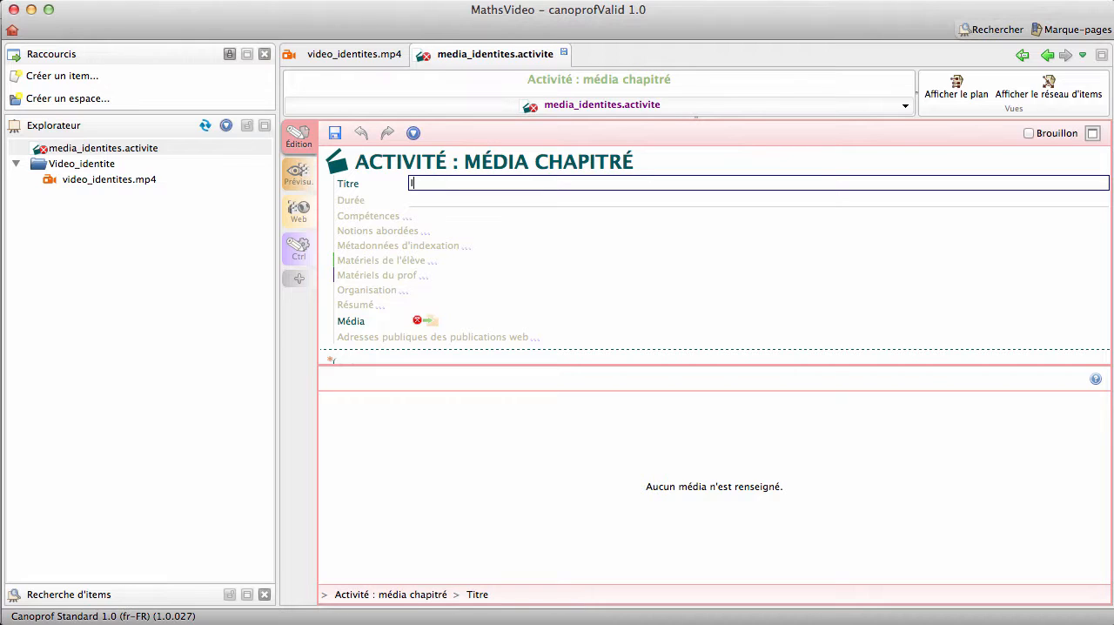
type("dentités remarquables")
- Link the existing video_identites.mp4 item as the activity's media, dismiss the timecode message and save the activity
mouse_move(432, 327)
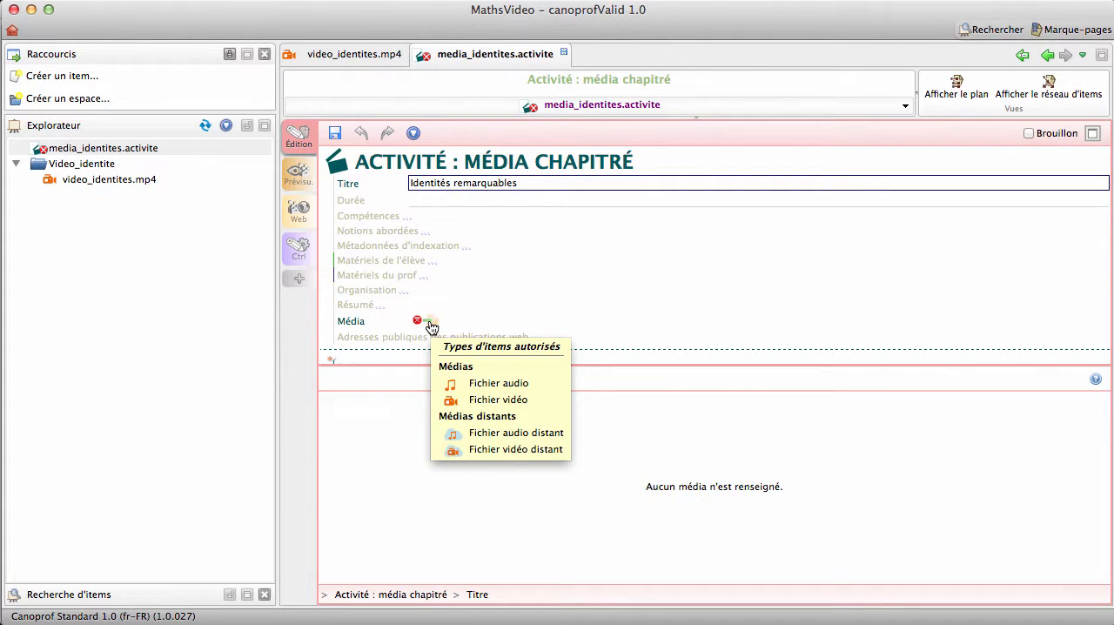
left_click(430, 323)
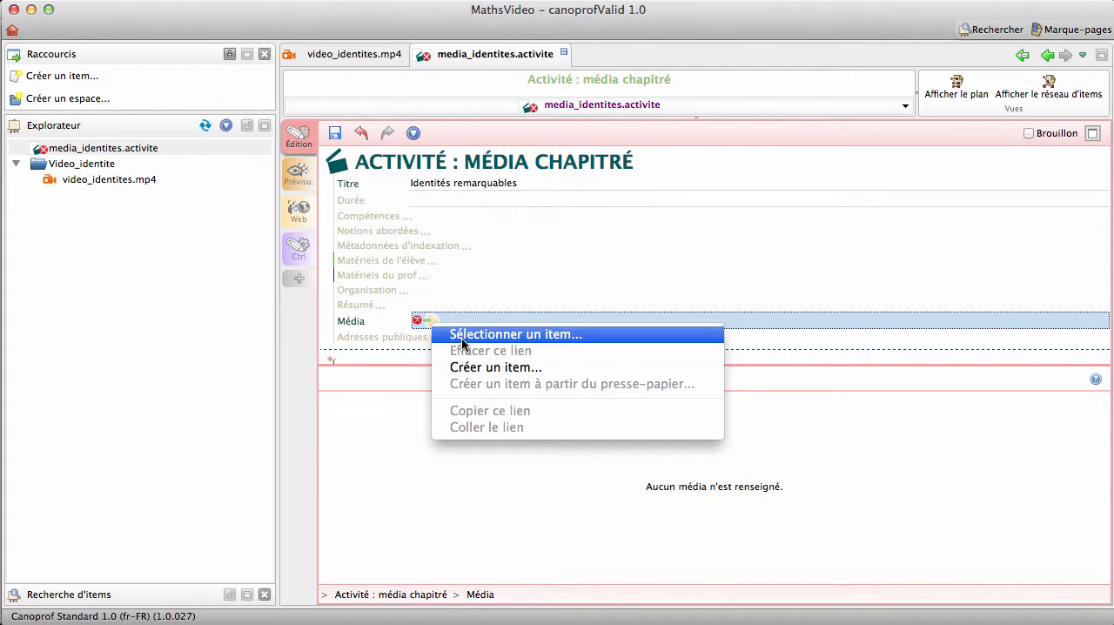
left_click(235, 320)
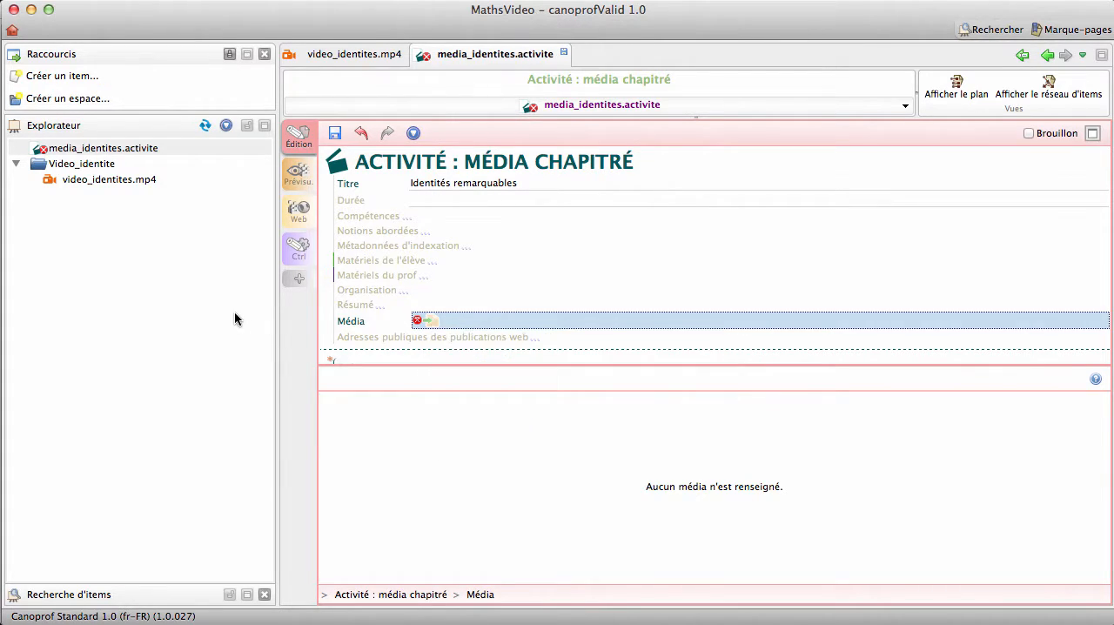
left_click(85, 181)
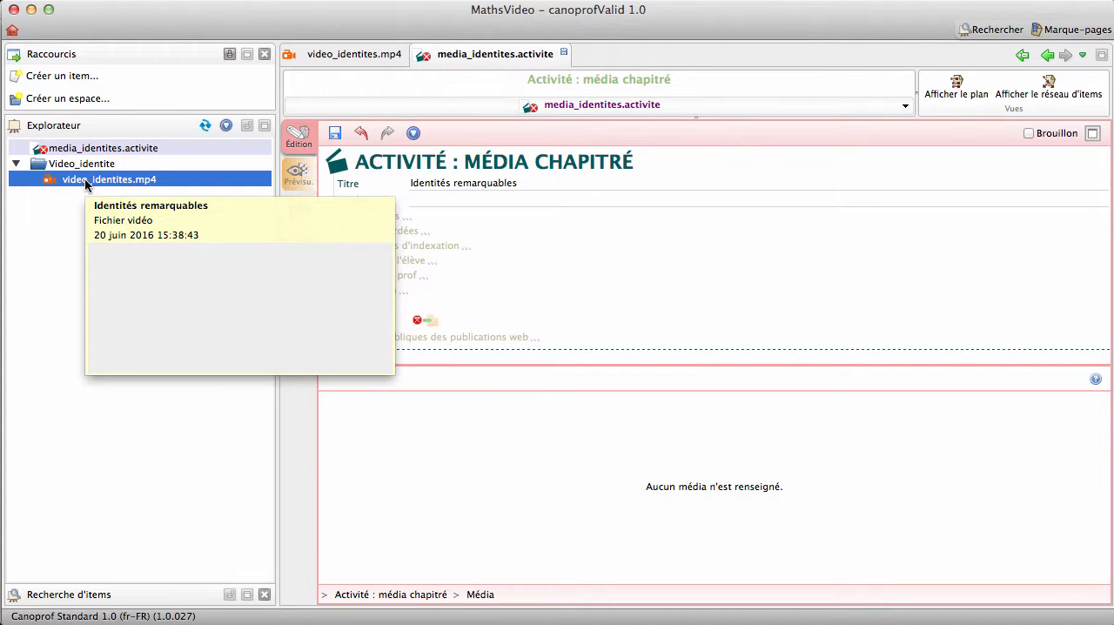
left_click_drag(85, 180, 435, 322)
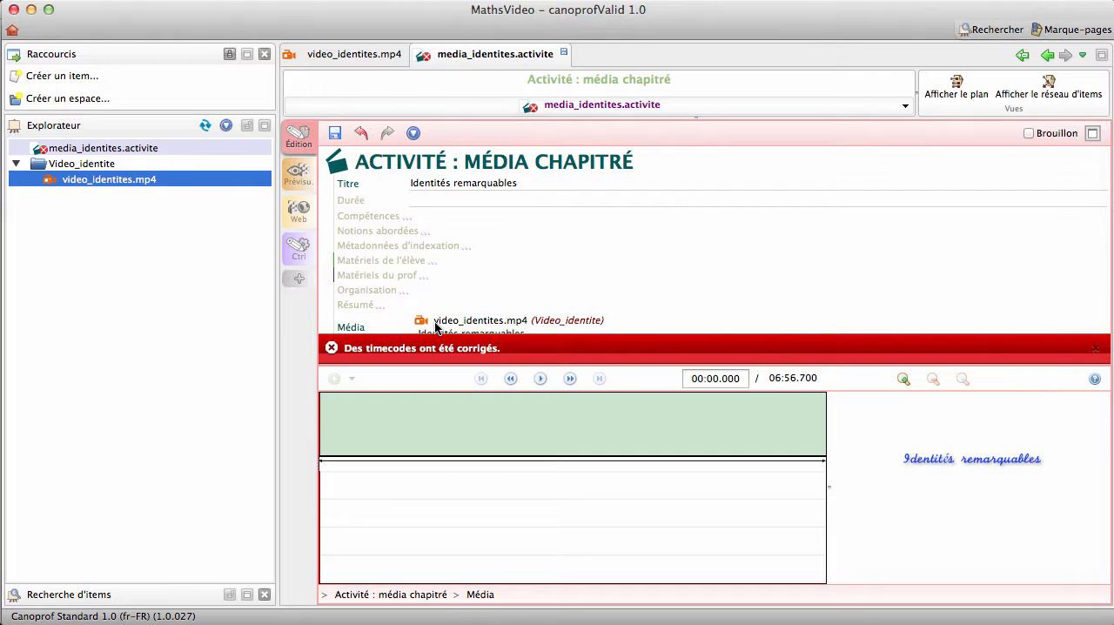
left_click(1097, 348)
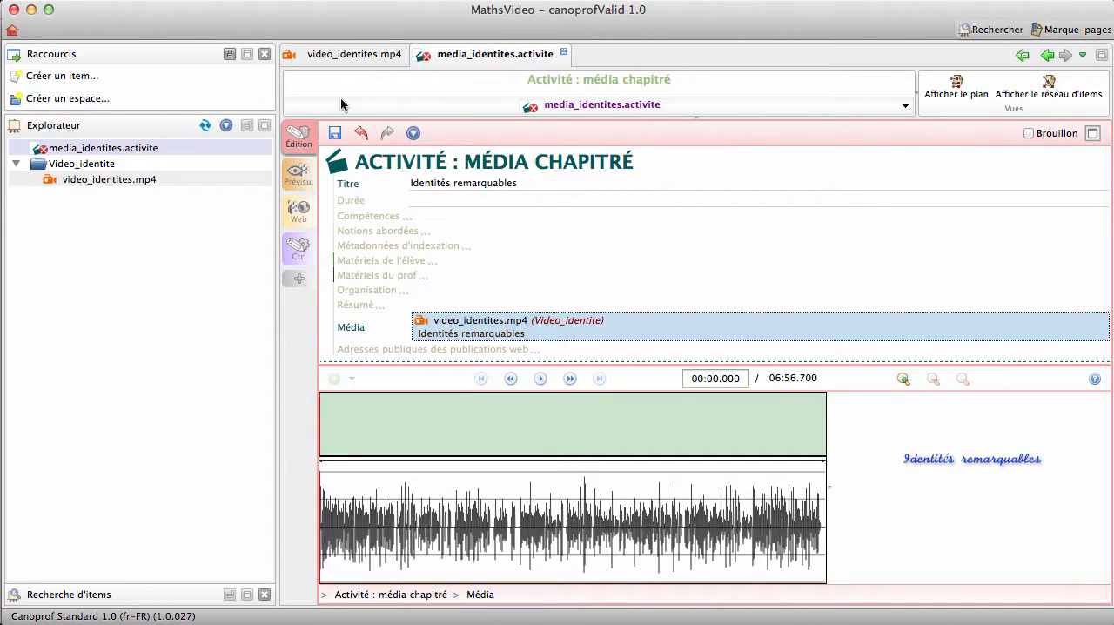
left_click(333, 133)
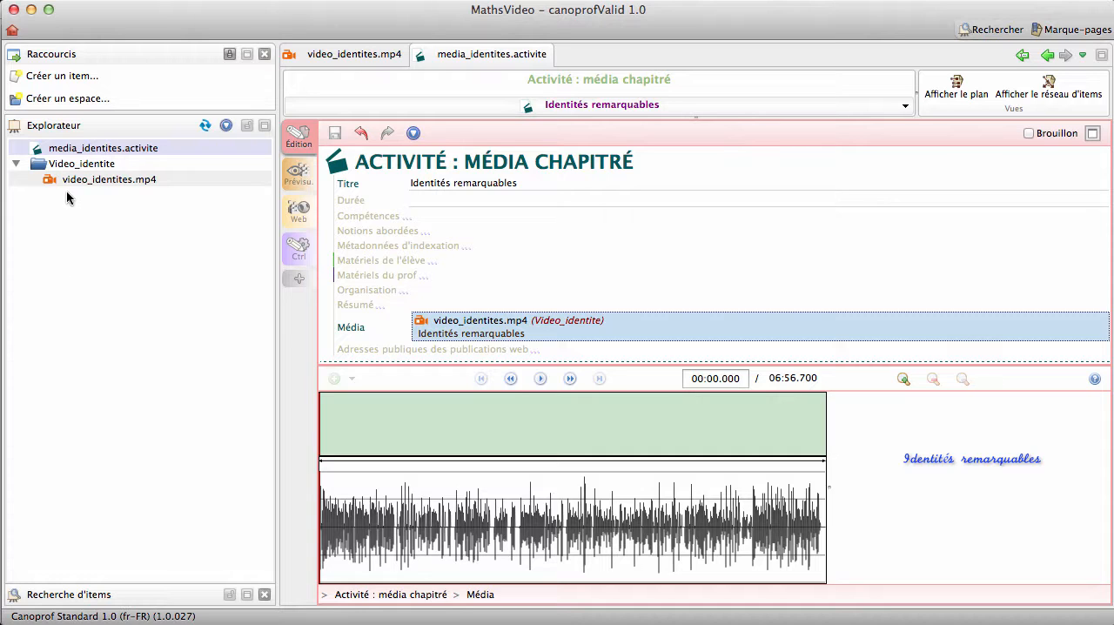
- Move media_identites.activite from the workshop root into the Video_identite space and confirm the move
mouse_move(70, 154)
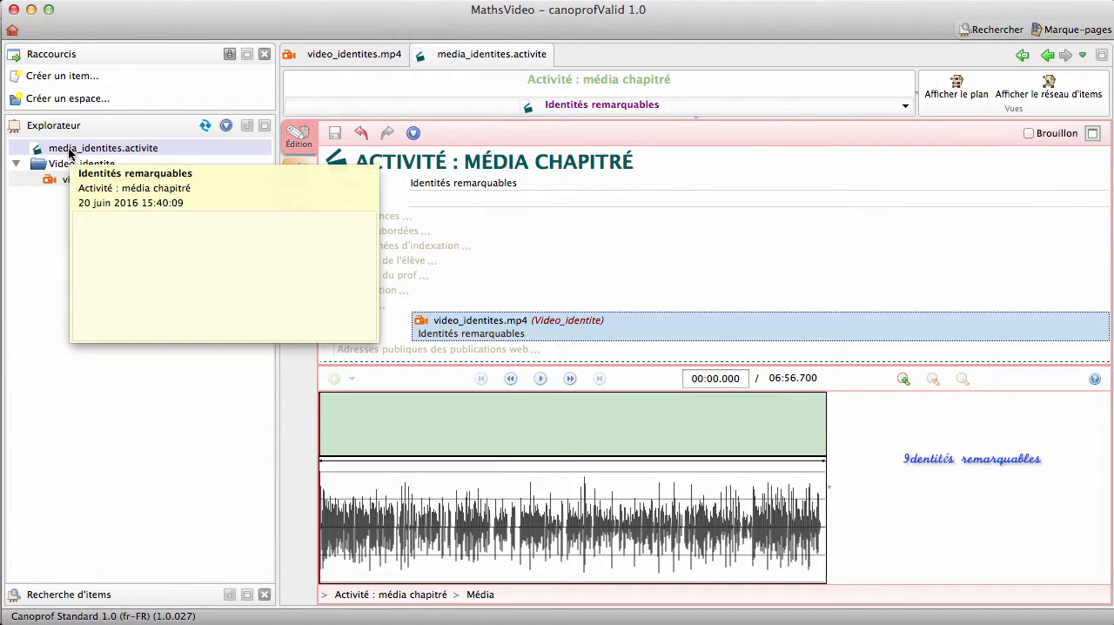
left_click(17, 165)
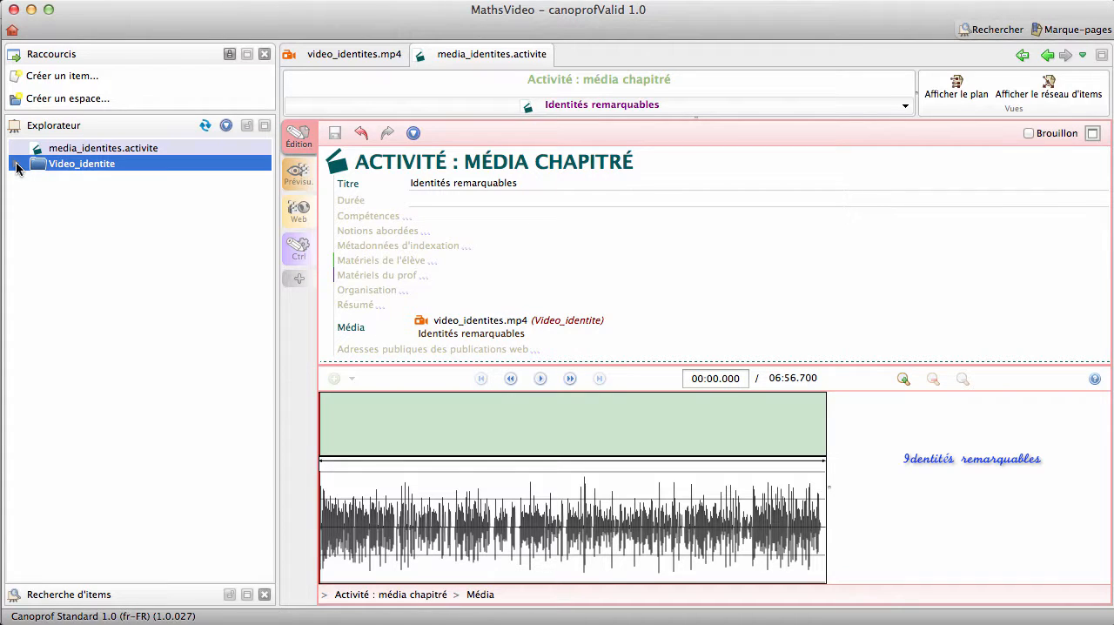
left_click(16, 165)
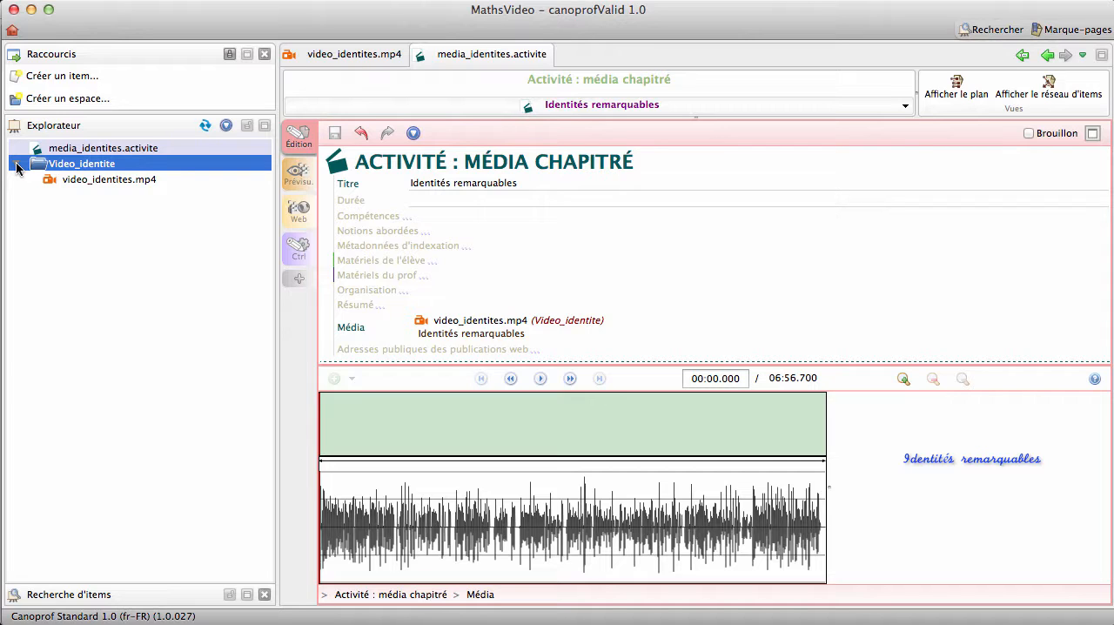
left_click(61, 149)
left_click_drag(99, 148, 71, 168)
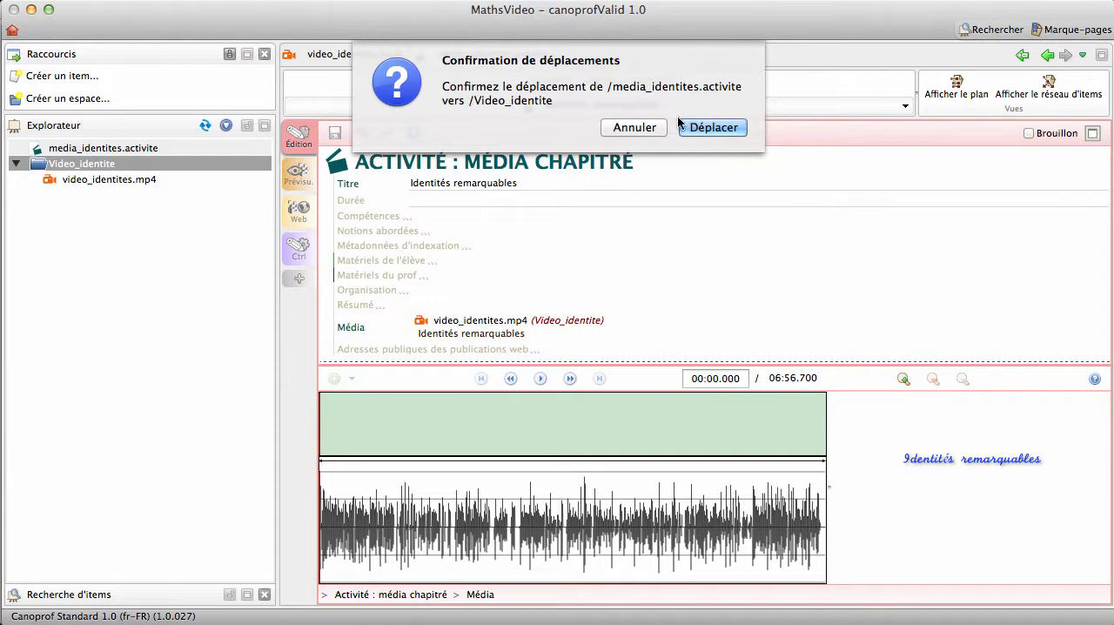
left_click(710, 127)
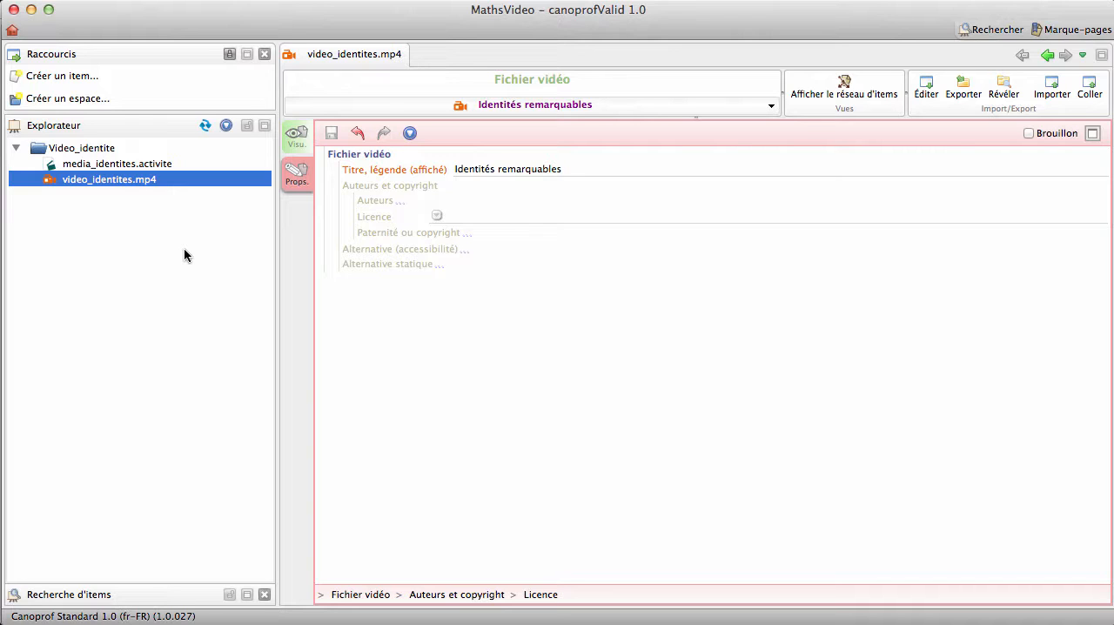
- Reopen media_identites.activite and title its first segment "Introduction"
left_click(129, 165)
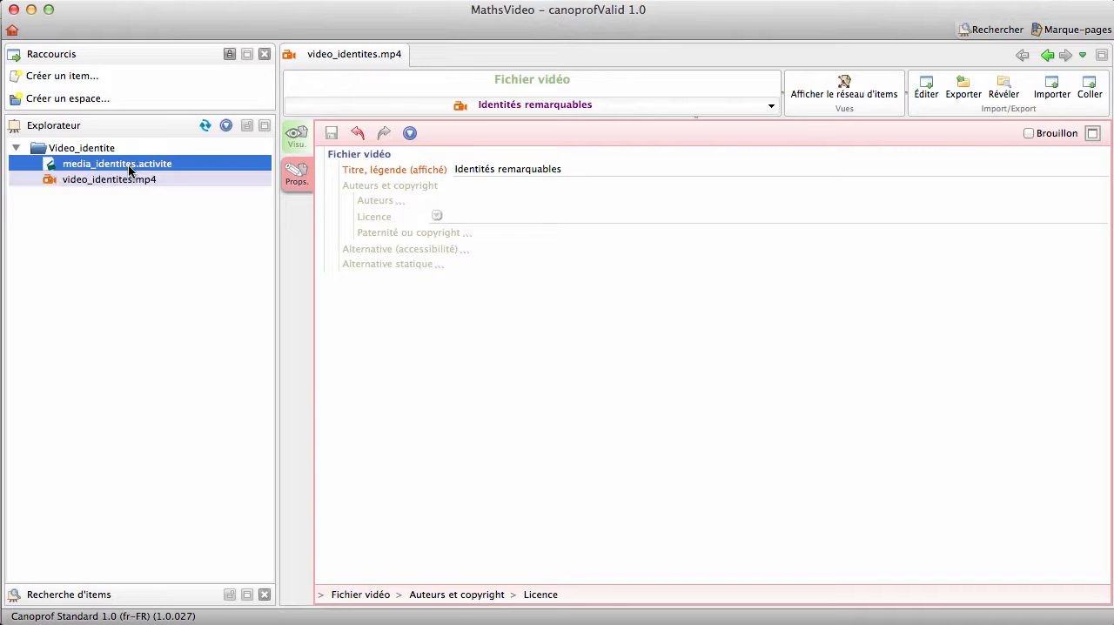
double_click(129, 166)
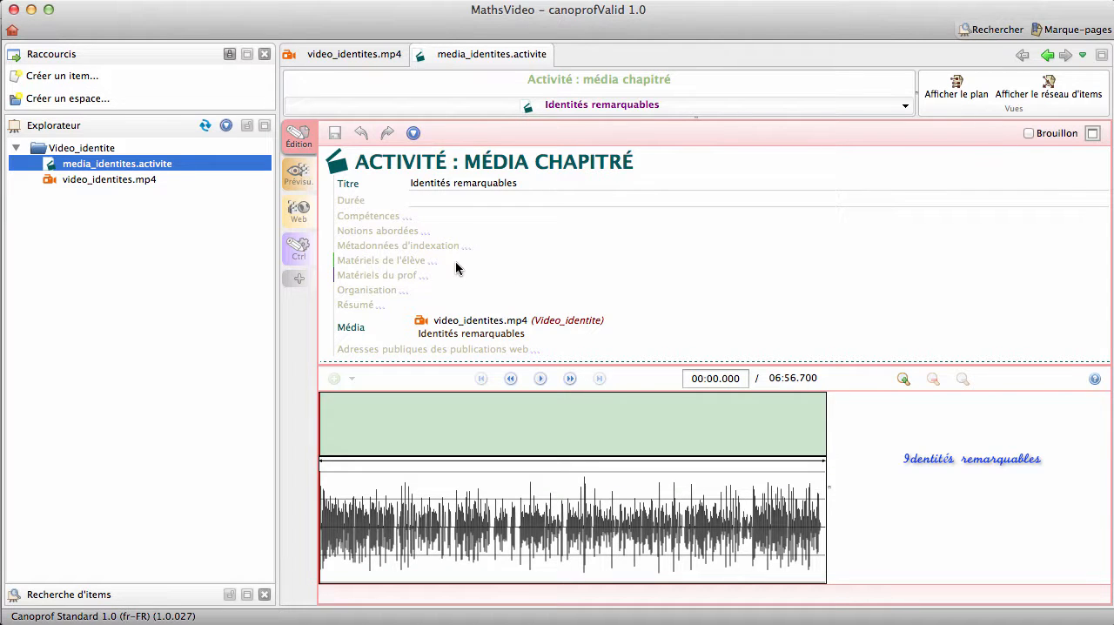
scroll(580, 323, "down", 4)
scroll(579, 322, "up", 5)
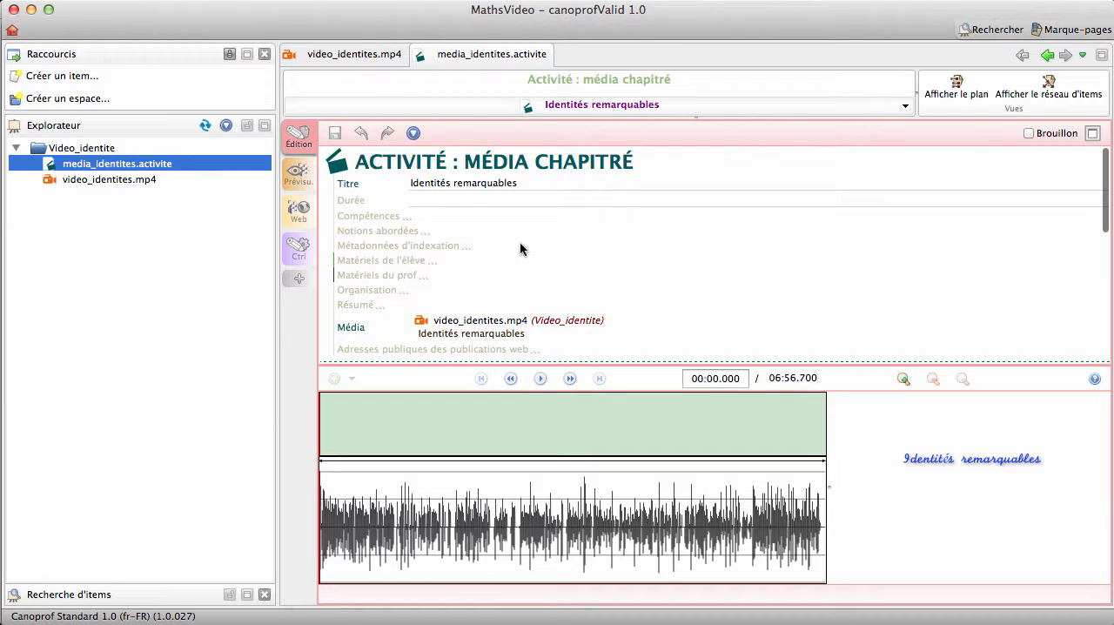
scroll(537, 256, "down", 1)
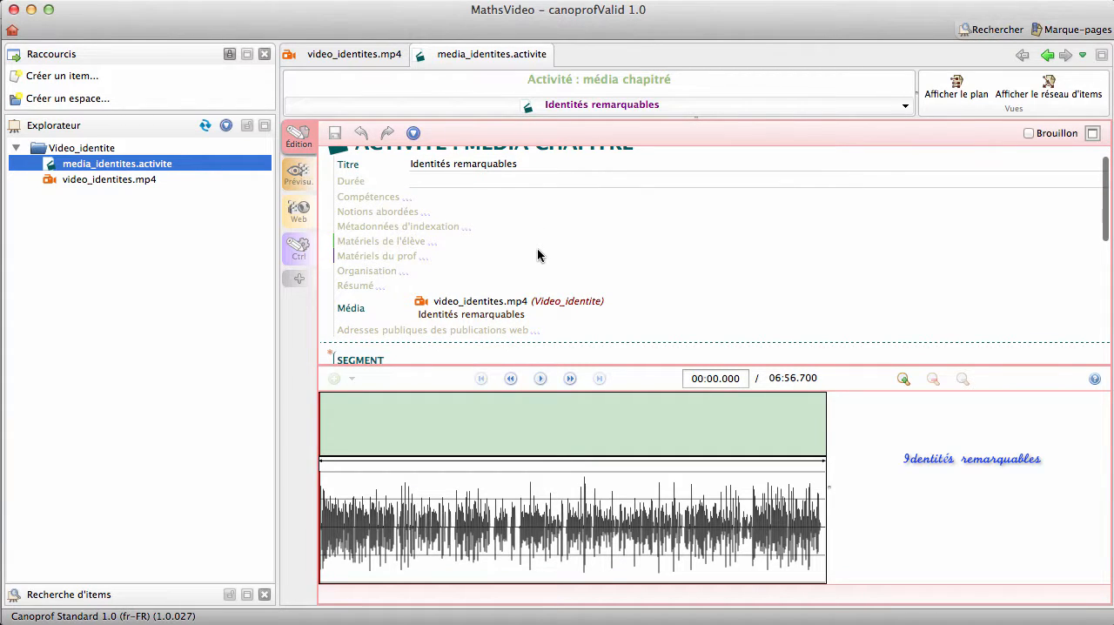
scroll(537, 255, "down", 4)
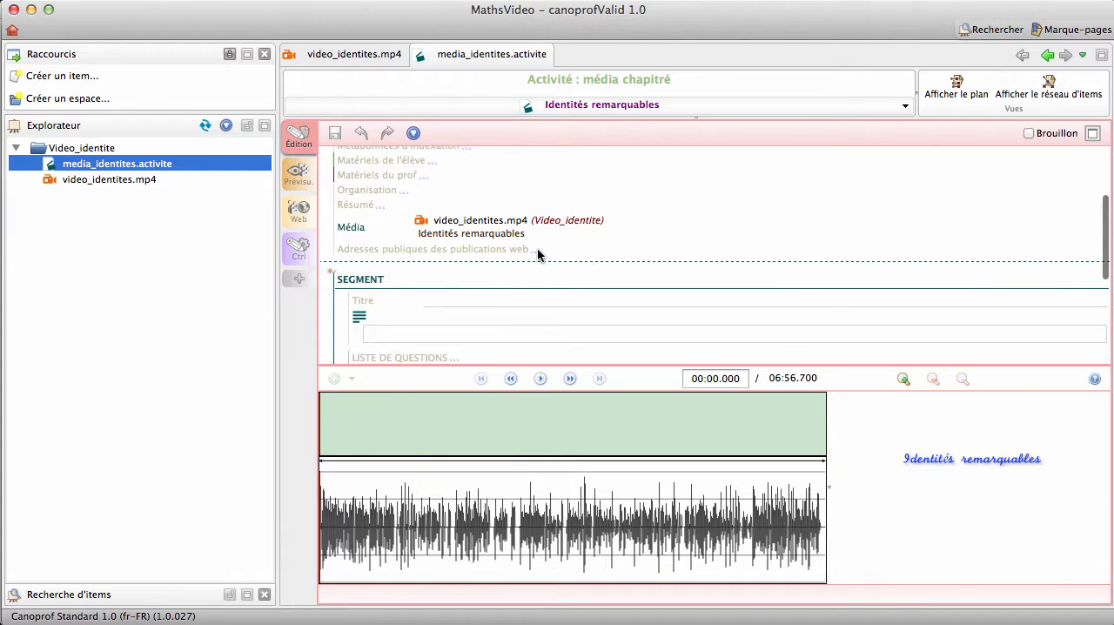
scroll(537, 254, "down", 2)
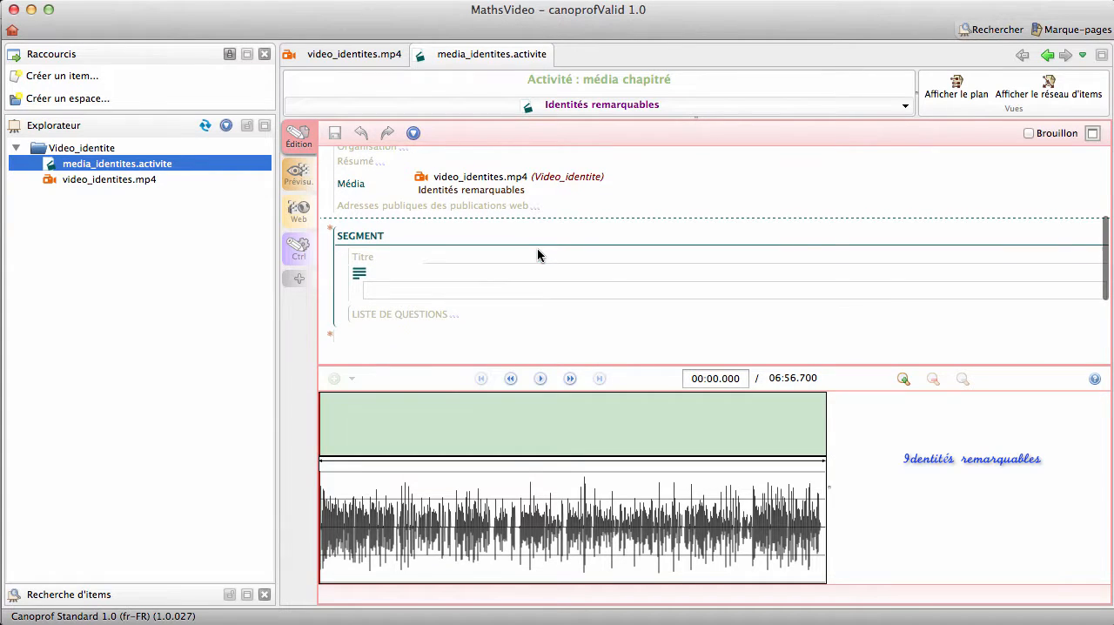
left_click(443, 258)
type("I")
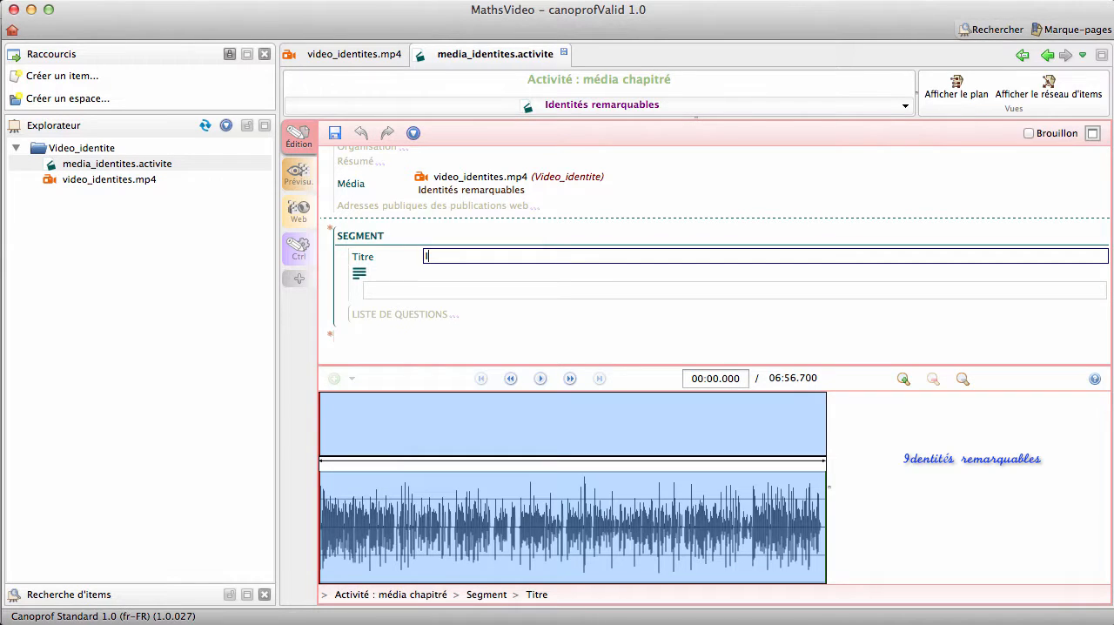
type("ntroduction")
- Enter "Présentation des trois identités remarquables" as the text of the Introduction segment
left_click(427, 290)
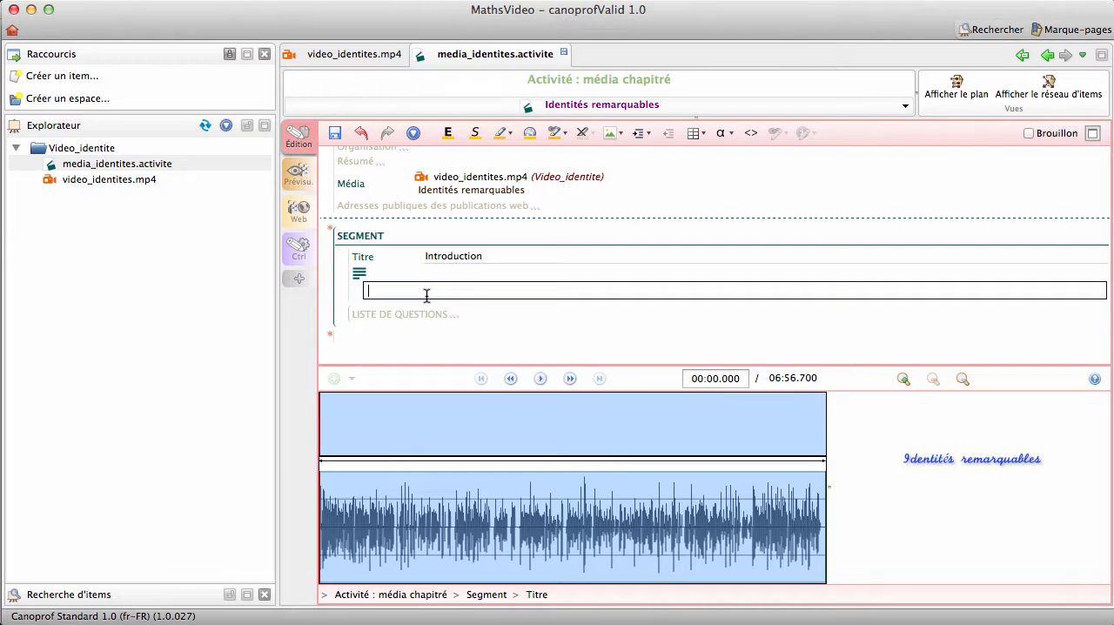
type("Présenta")
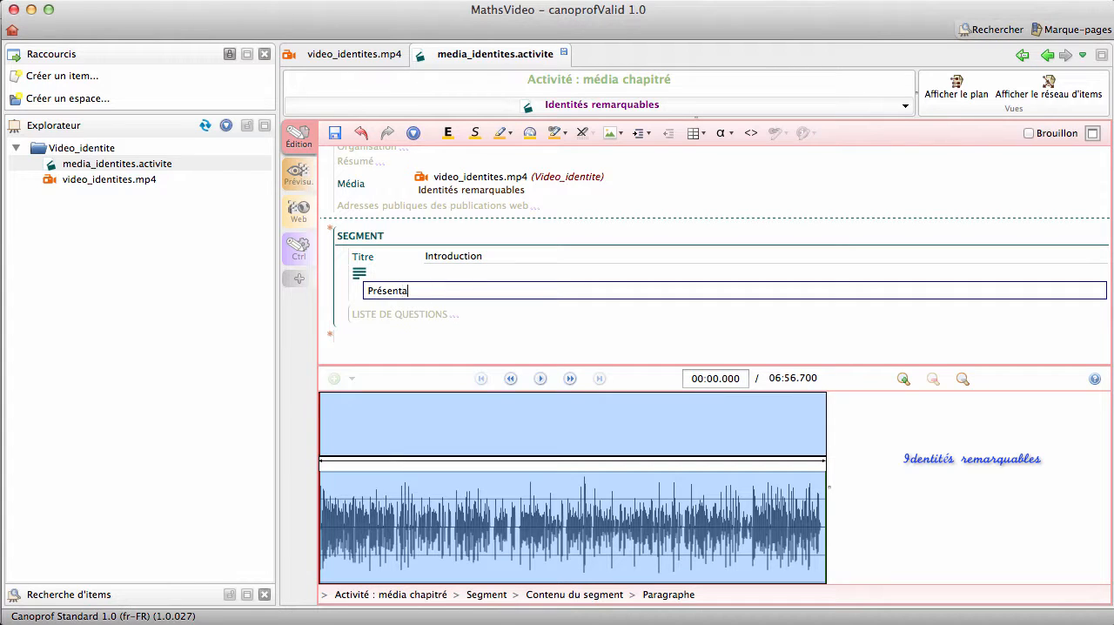
type("tion des trois identités remarquables")
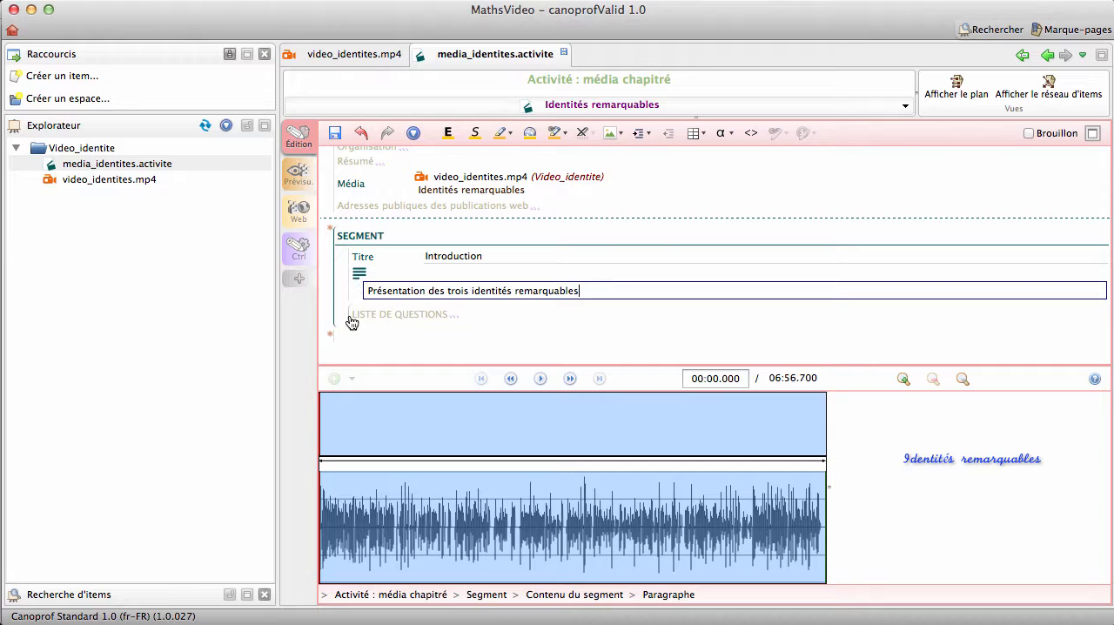
- Play the video forward, pause it at about 00:25 and add a new segment starting at that time
left_click(330, 340)
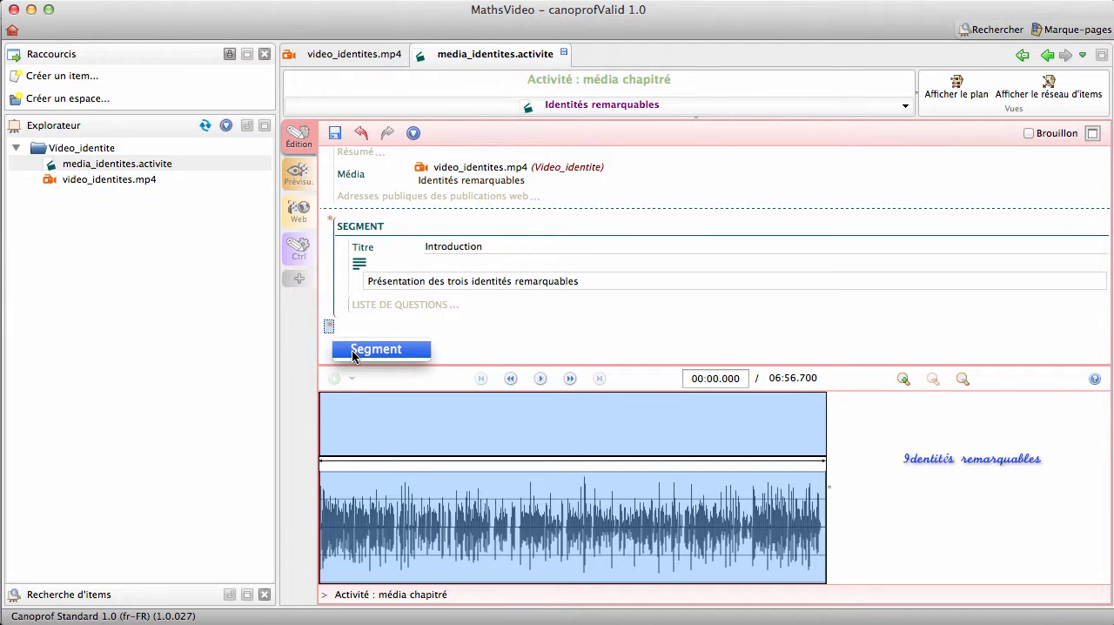
left_click(364, 331)
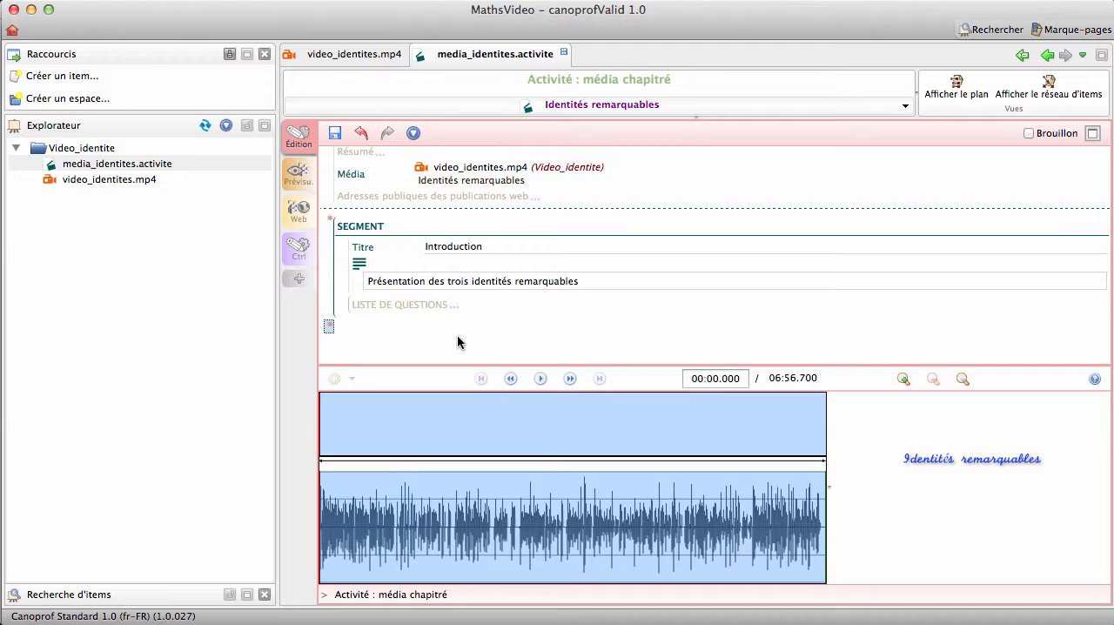
left_click(541, 380)
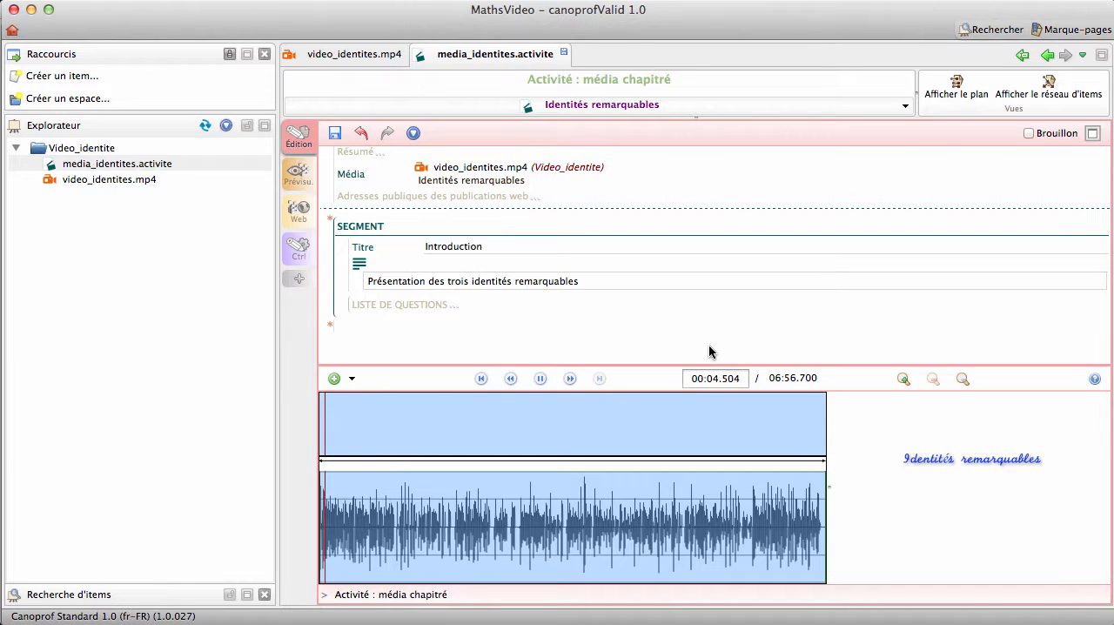
left_click(571, 379)
left_click(571, 380)
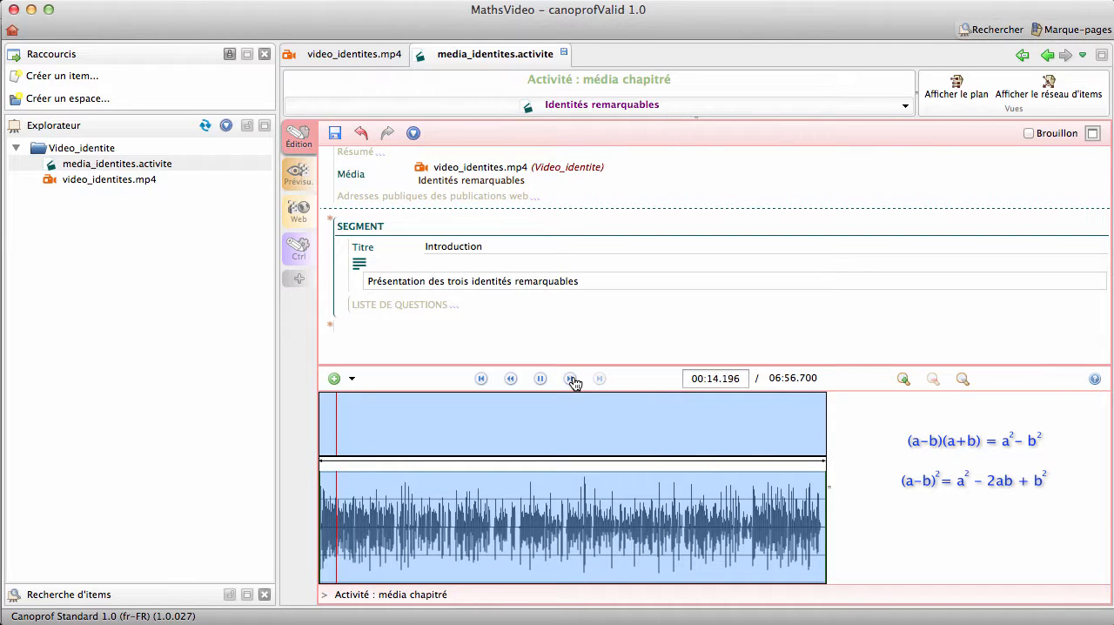
left_click(571, 380)
left_click(571, 379)
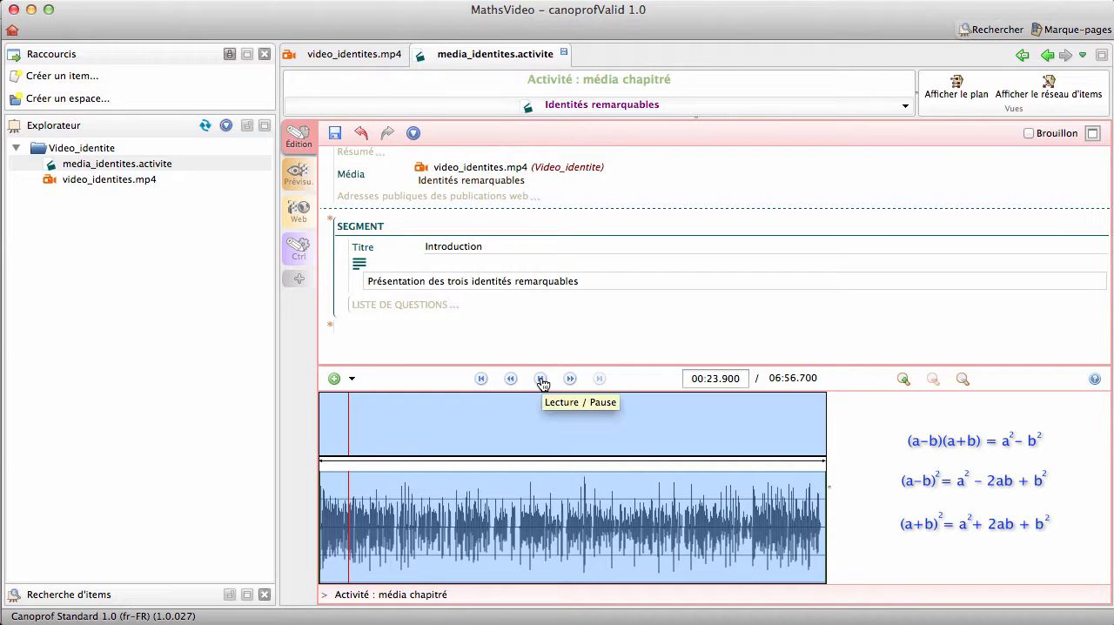
left_click(541, 380)
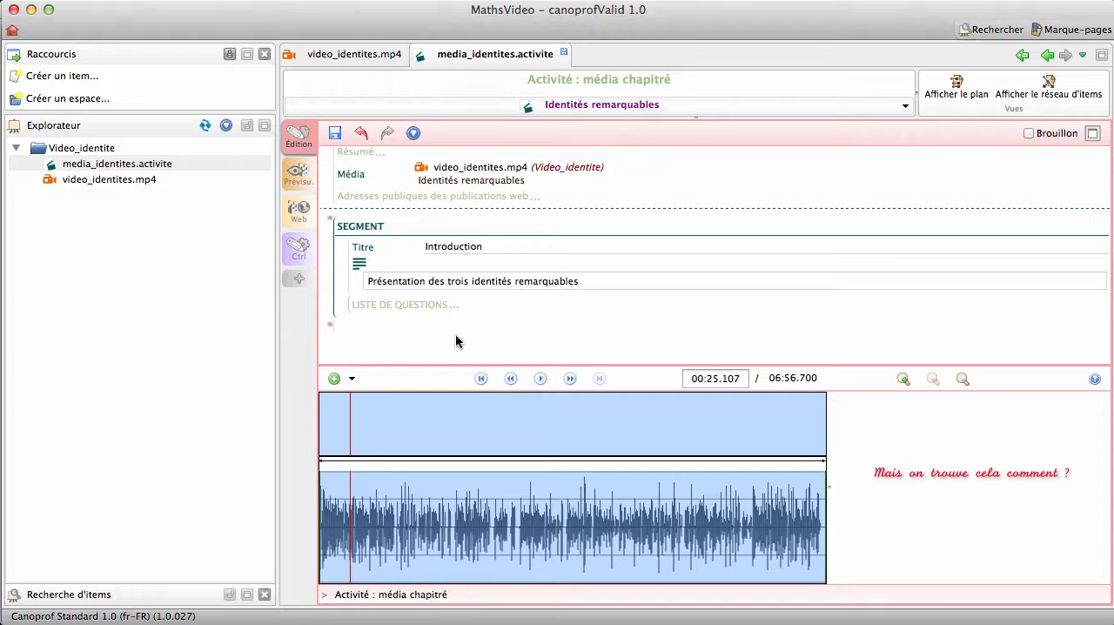
left_click(333, 380)
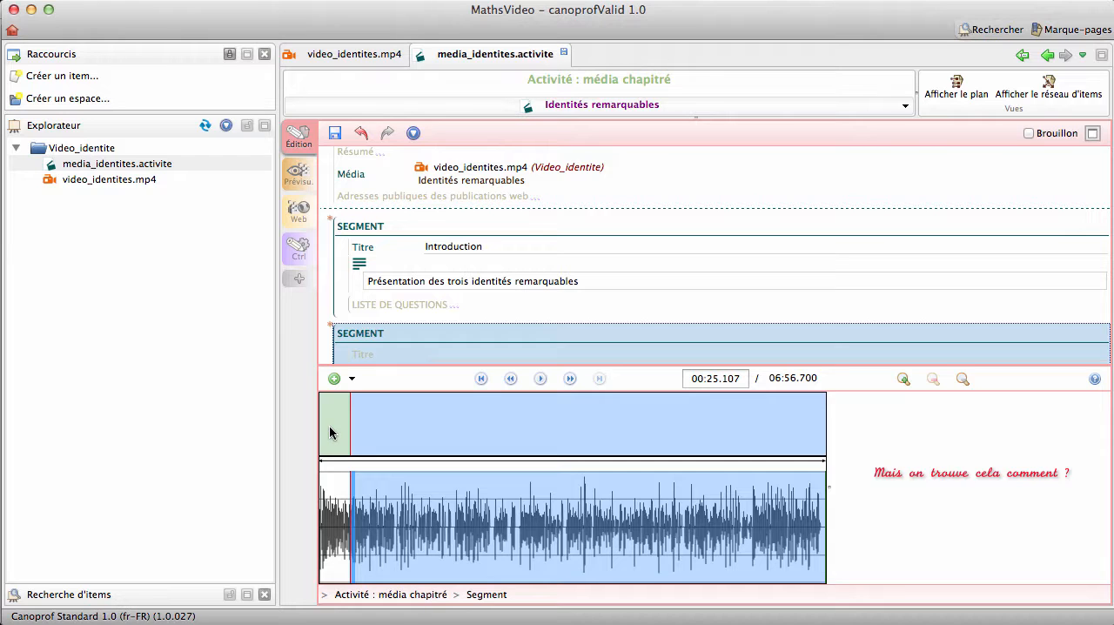
- Play the video on, pause it at about 01:52, add a new segment starting at that time and save the activity
left_click(540, 381)
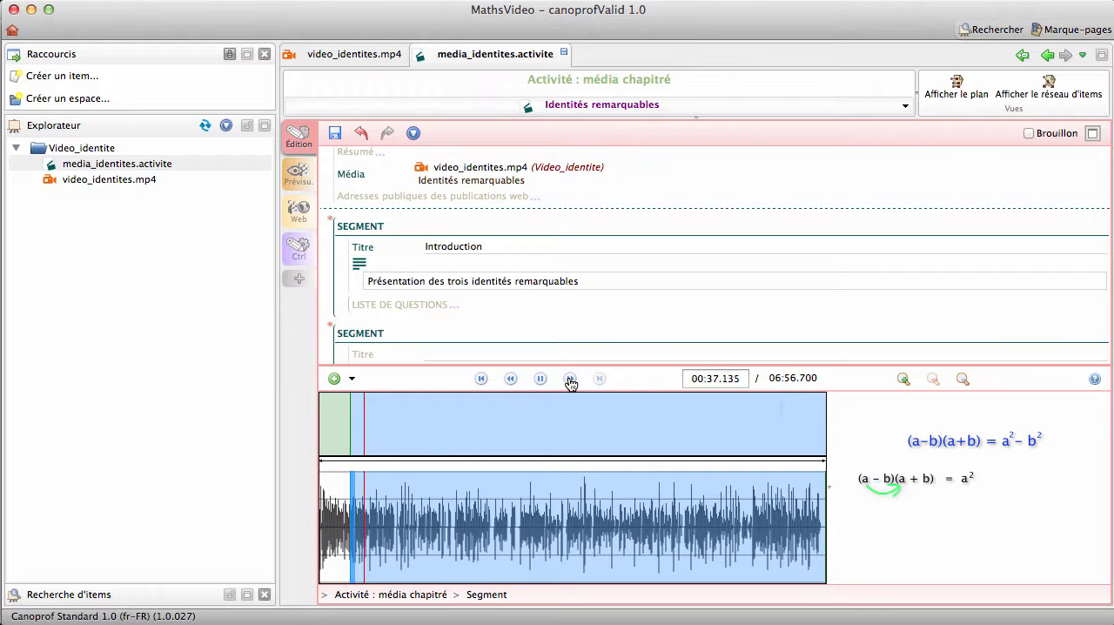
left_click(570, 379)
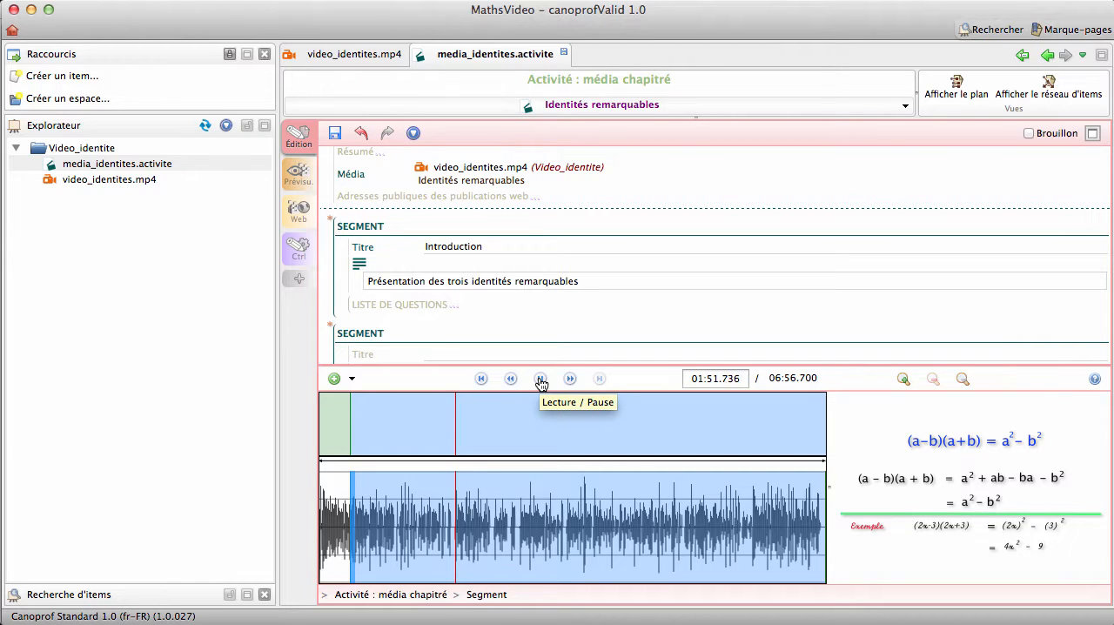
left_click(541, 383)
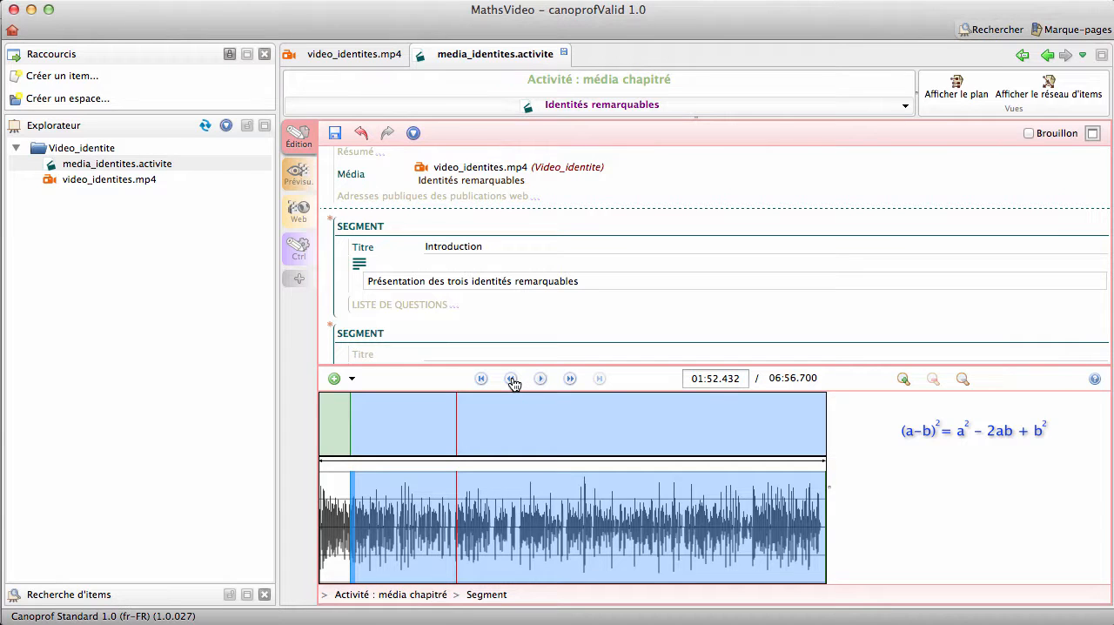
scroll(472, 316, "down", 2)
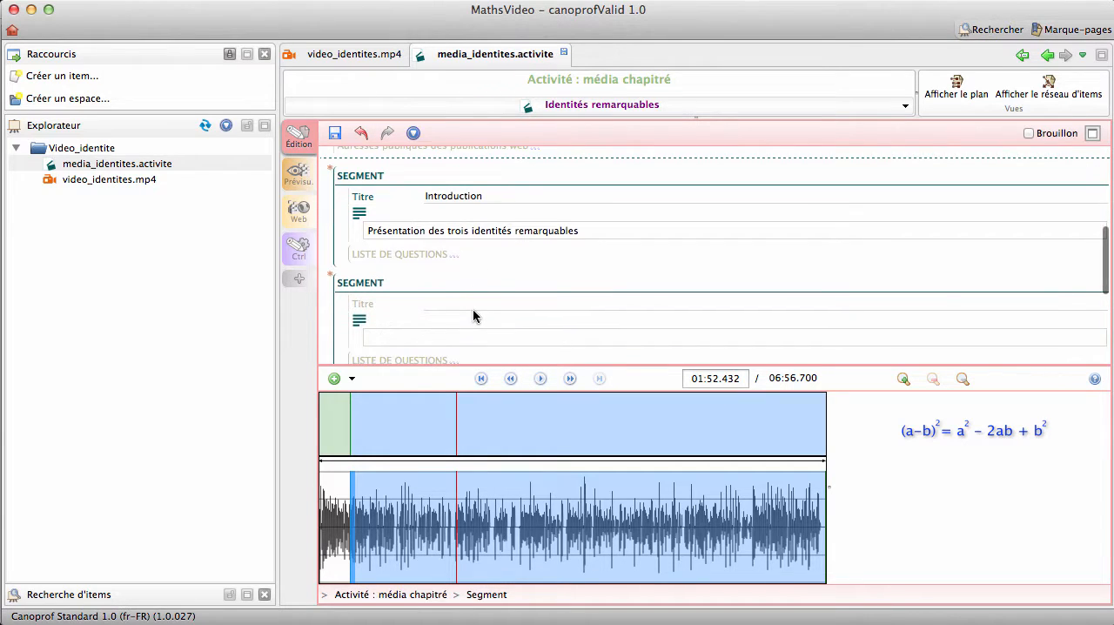
left_click(336, 381)
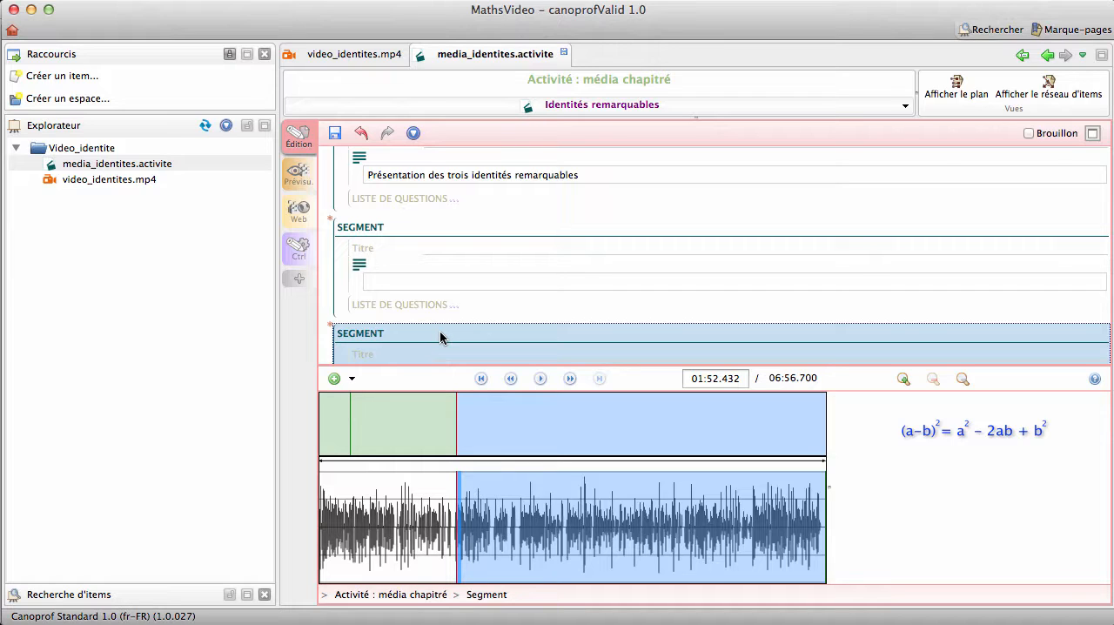
left_click(335, 135)
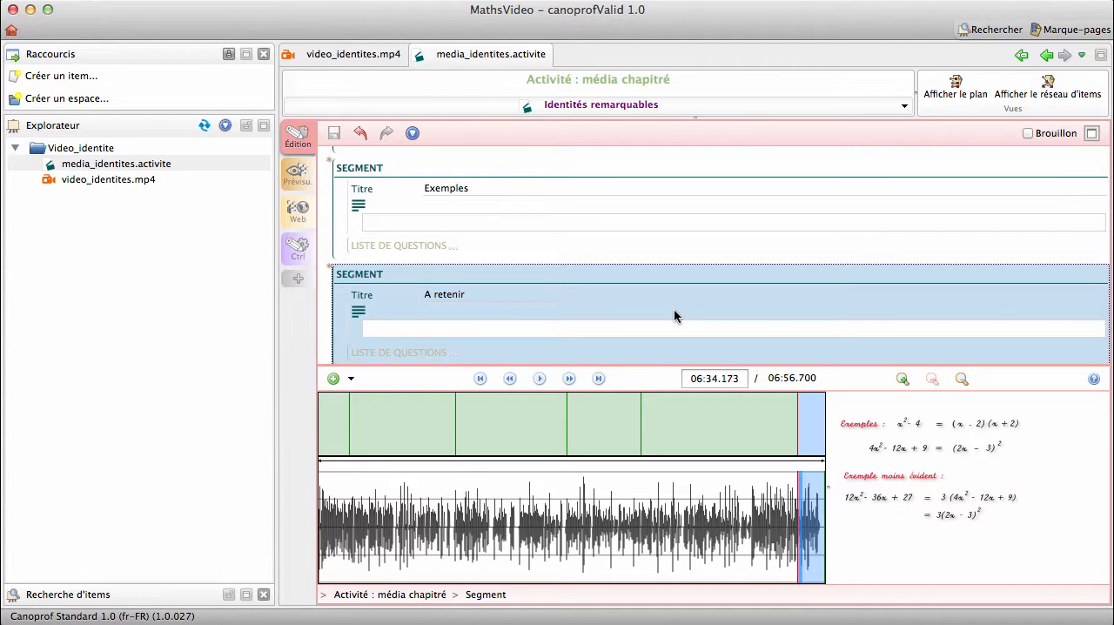
- Examine the titles and texts of the activity's segments, including Exemples, A retenir and the three identities
left_click(733, 420)
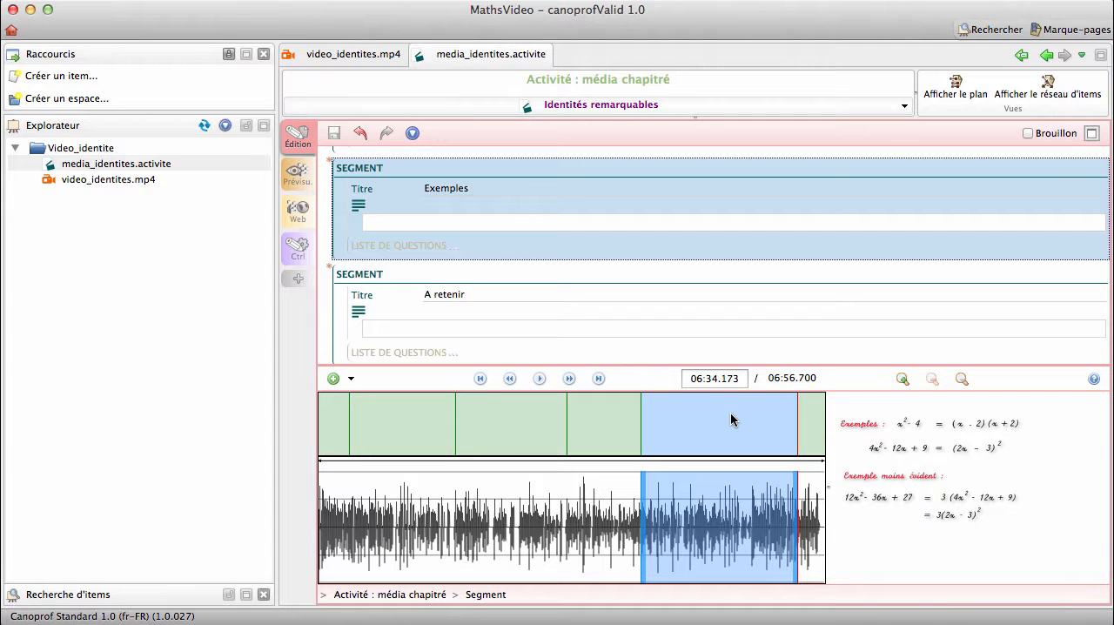
left_click(608, 432)
left_click(515, 425)
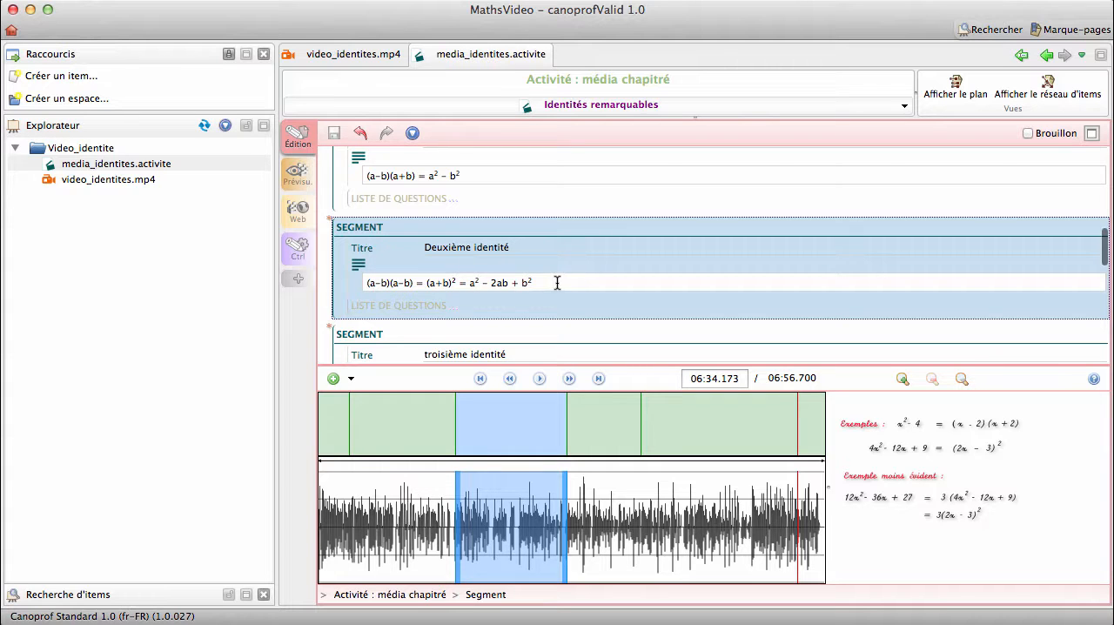
scroll(557, 283, "down", 1)
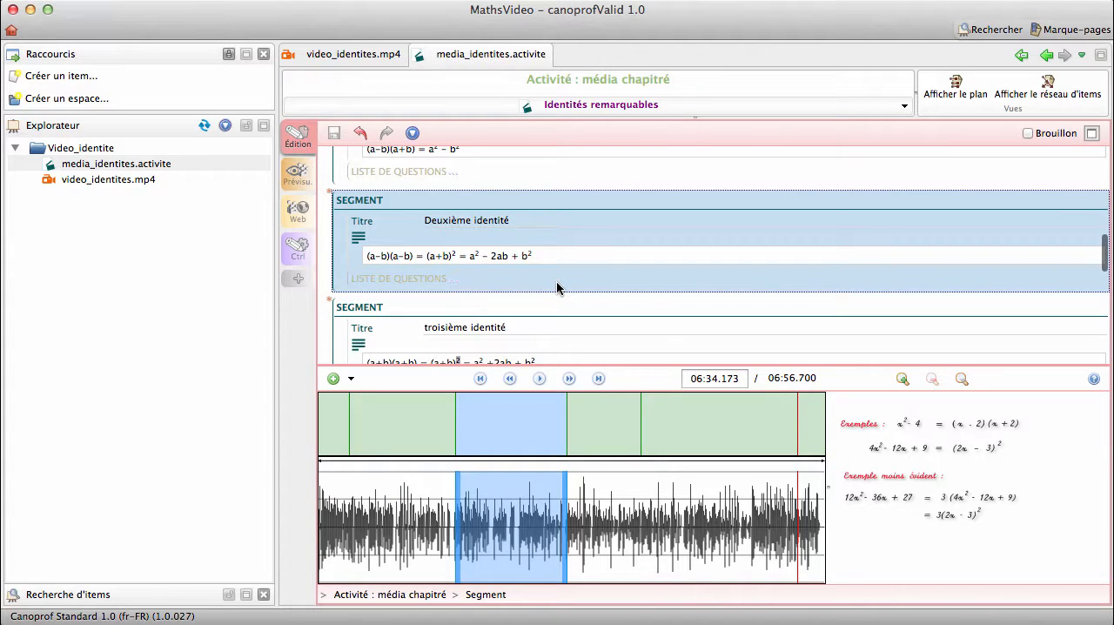
scroll(557, 287, "down", 6)
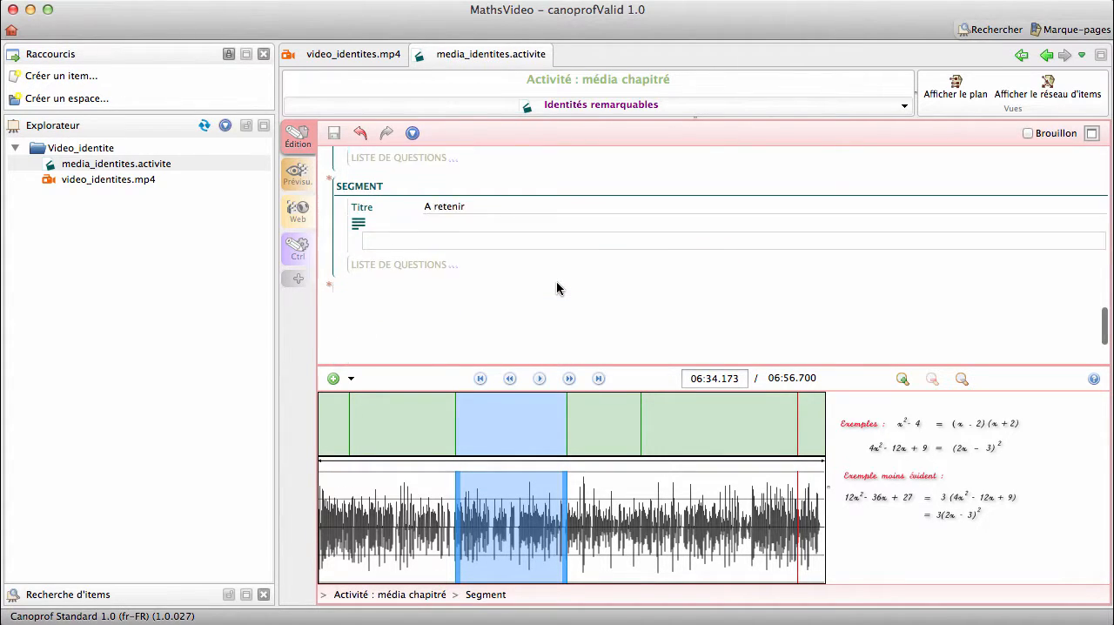
scroll(556, 280, "up", 6)
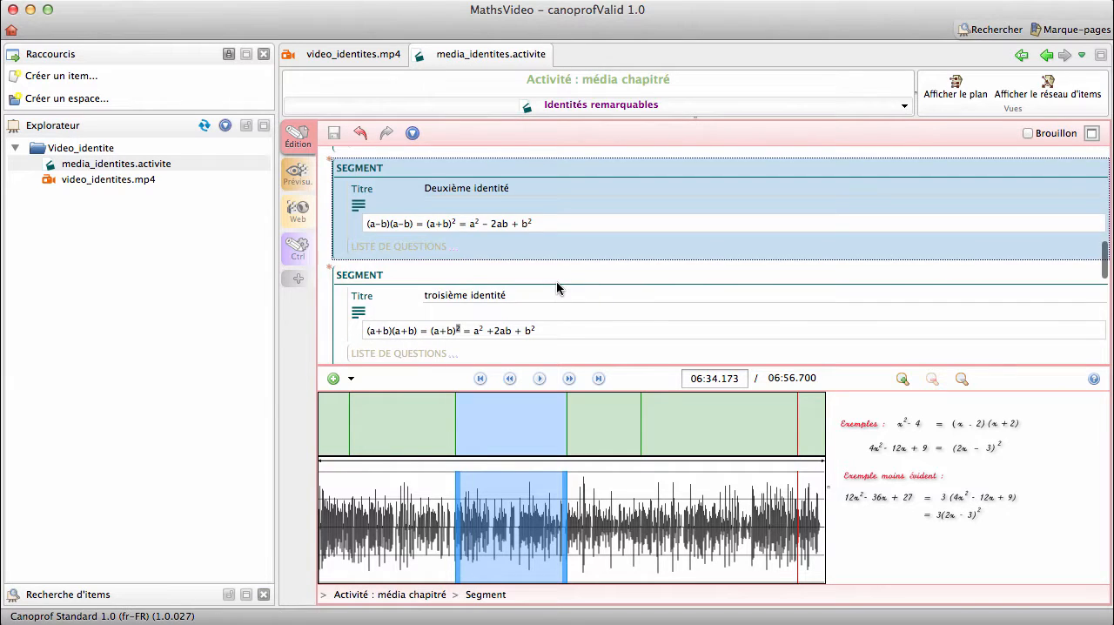
scroll(556, 281, "up", 4)
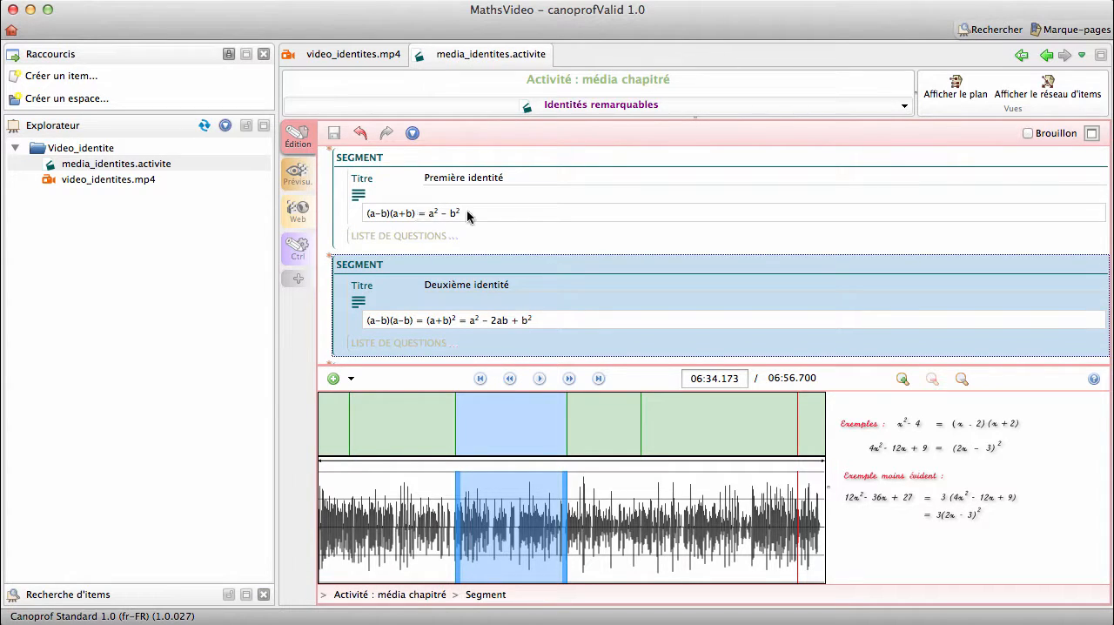
scroll(545, 241, "down", 3)
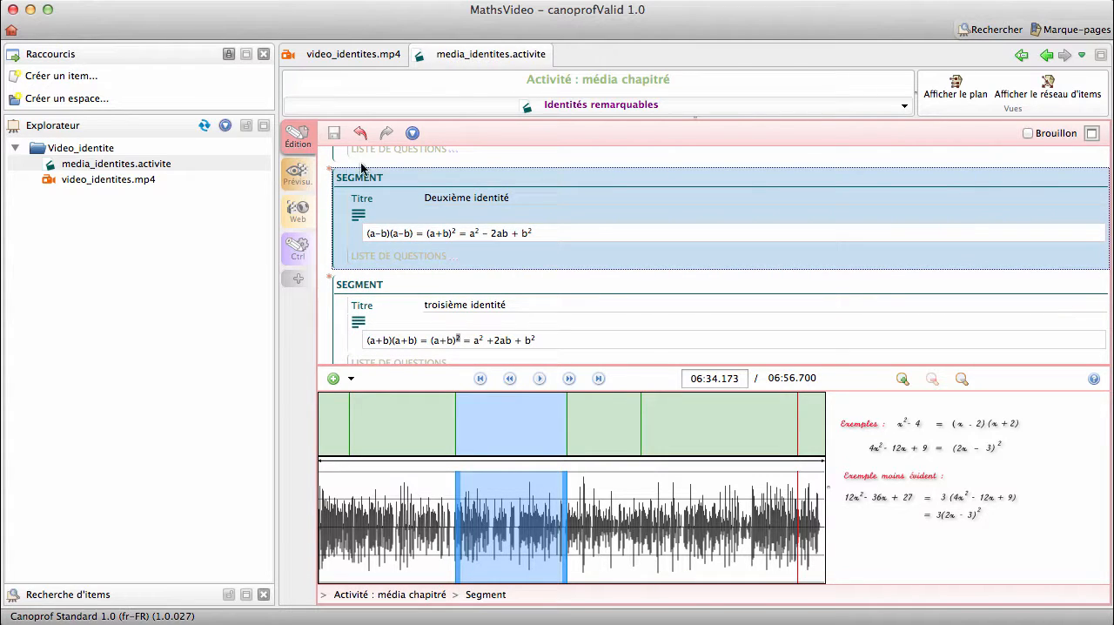
- Preview the activity and jump through the Première, Deuxième and troisième identité segments
left_click(300, 179)
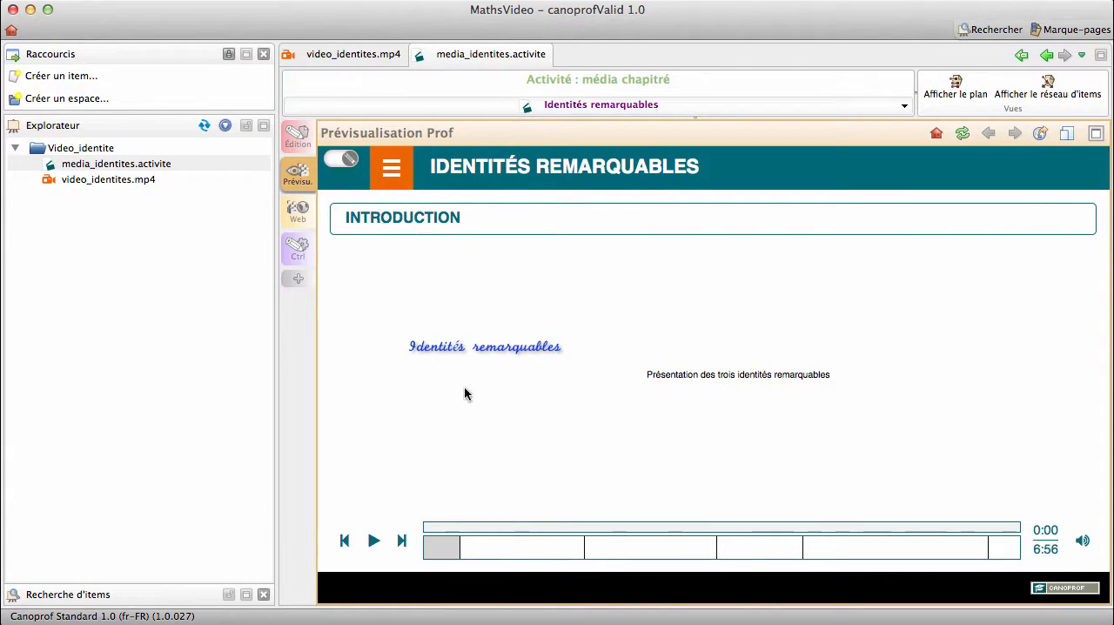
left_click(507, 548)
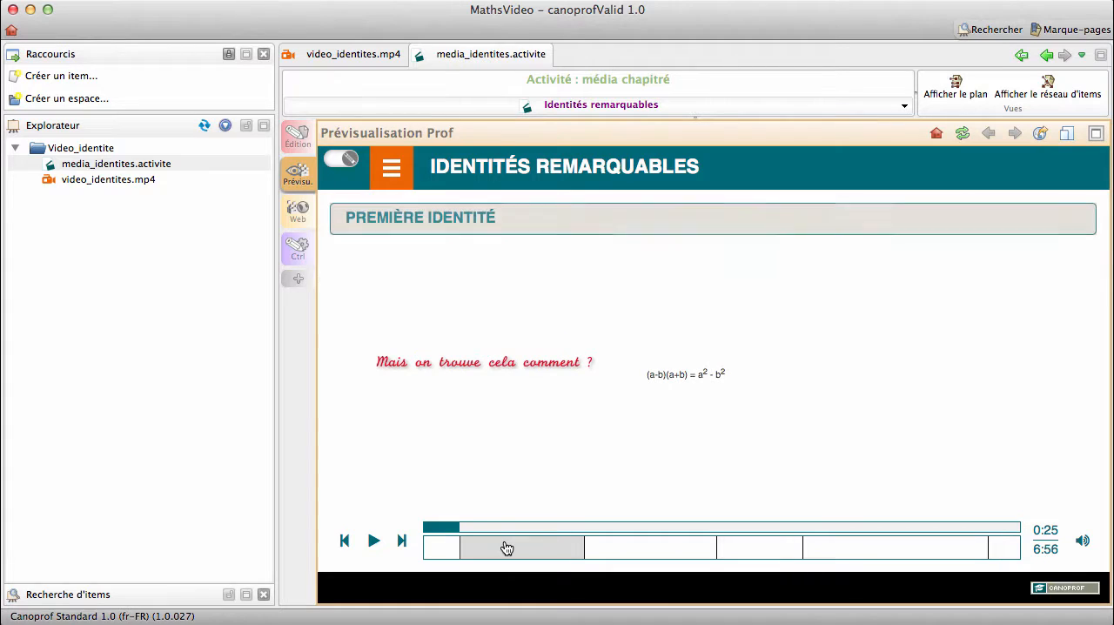
left_click(648, 550)
left_click(747, 551)
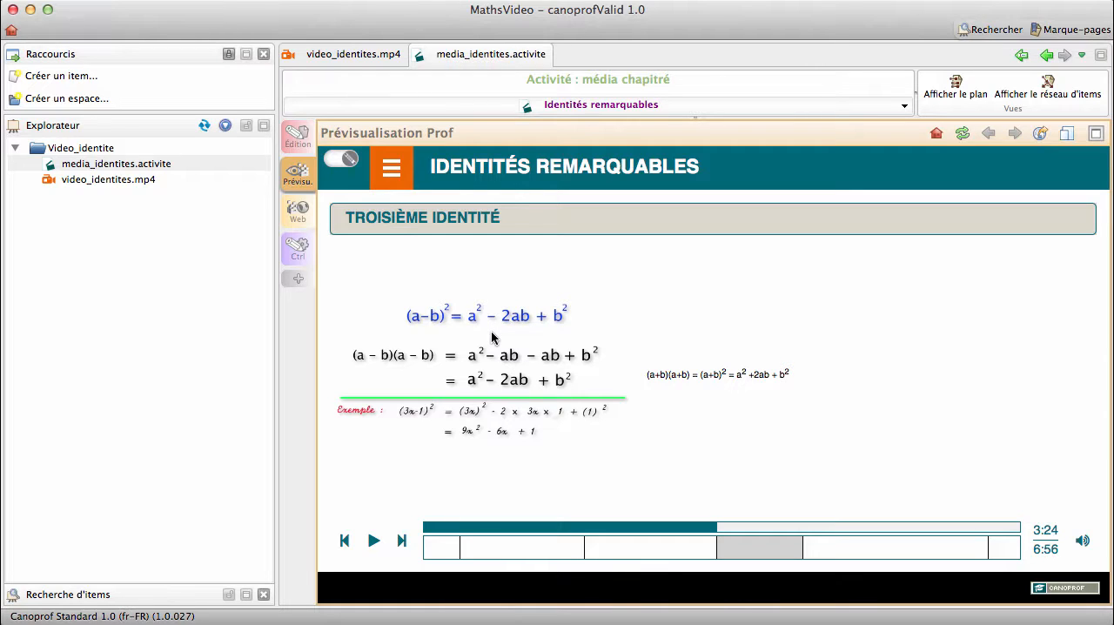
- Generate the activity's web version with the "Vue élève (activités seules)" option
left_click(299, 211)
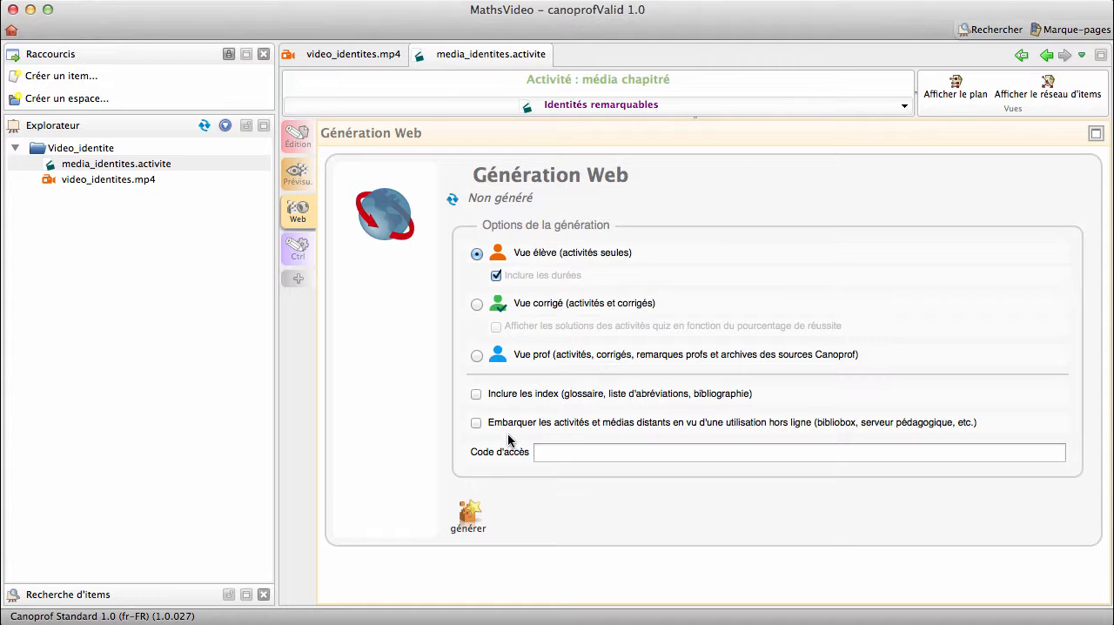
left_click(468, 516)
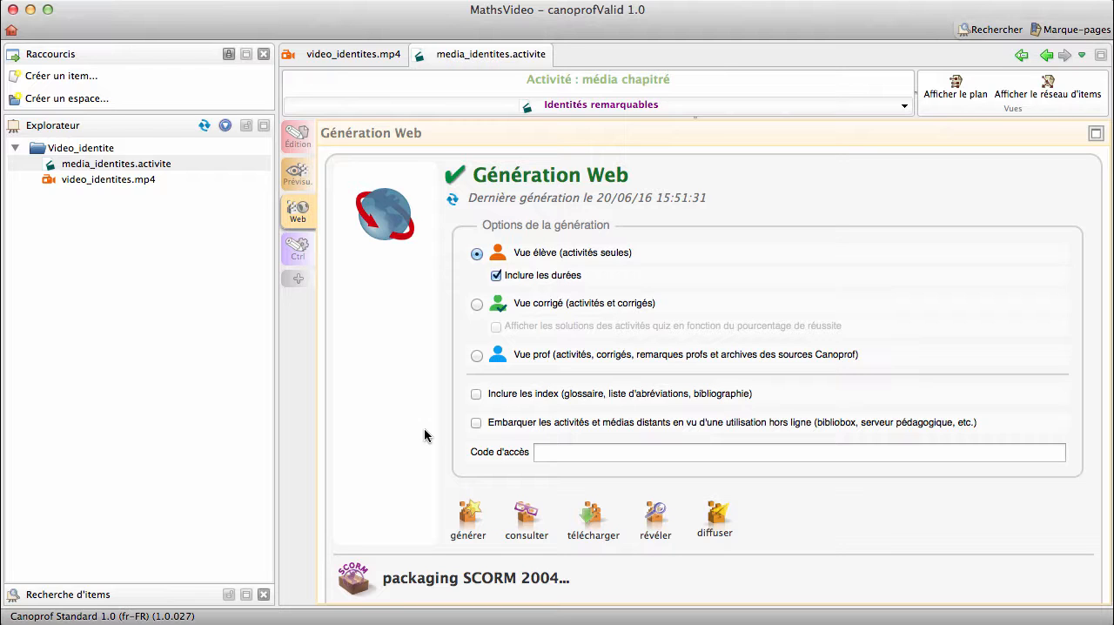
scroll(425, 436, "down", 3)
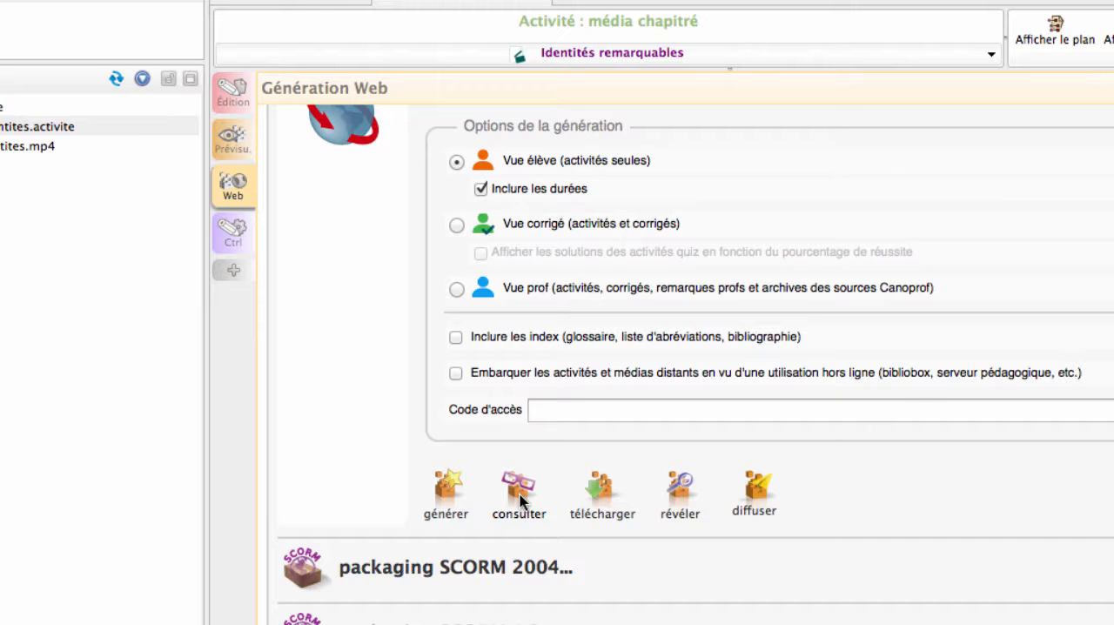
- Open the generated web version in the browser, play it and jump through the segments up to Exemples
left_click(520, 494)
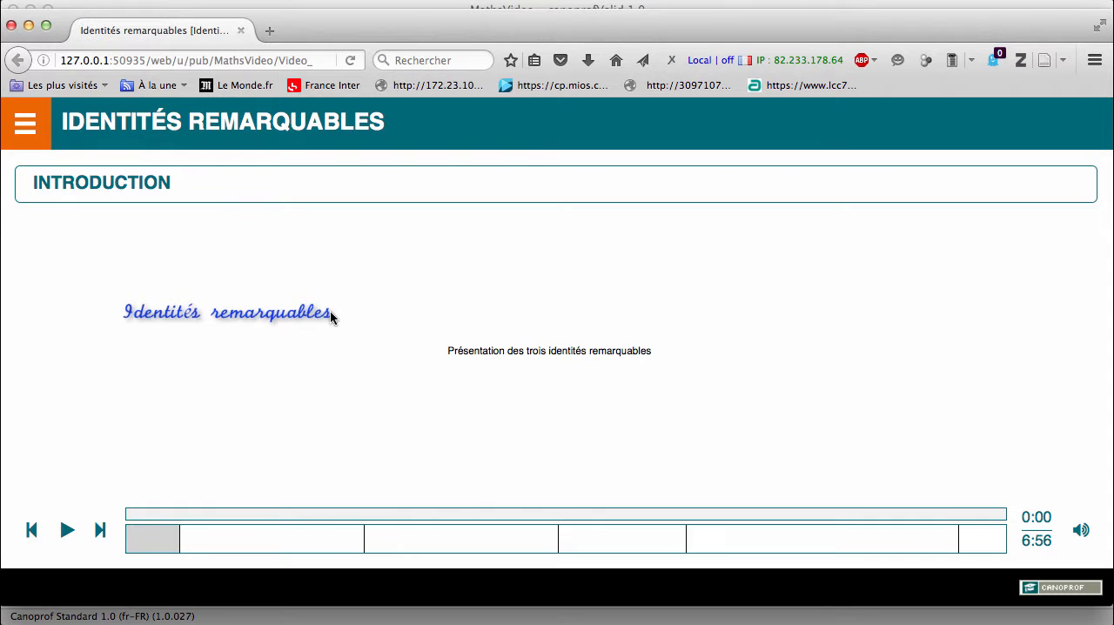
left_click(66, 538)
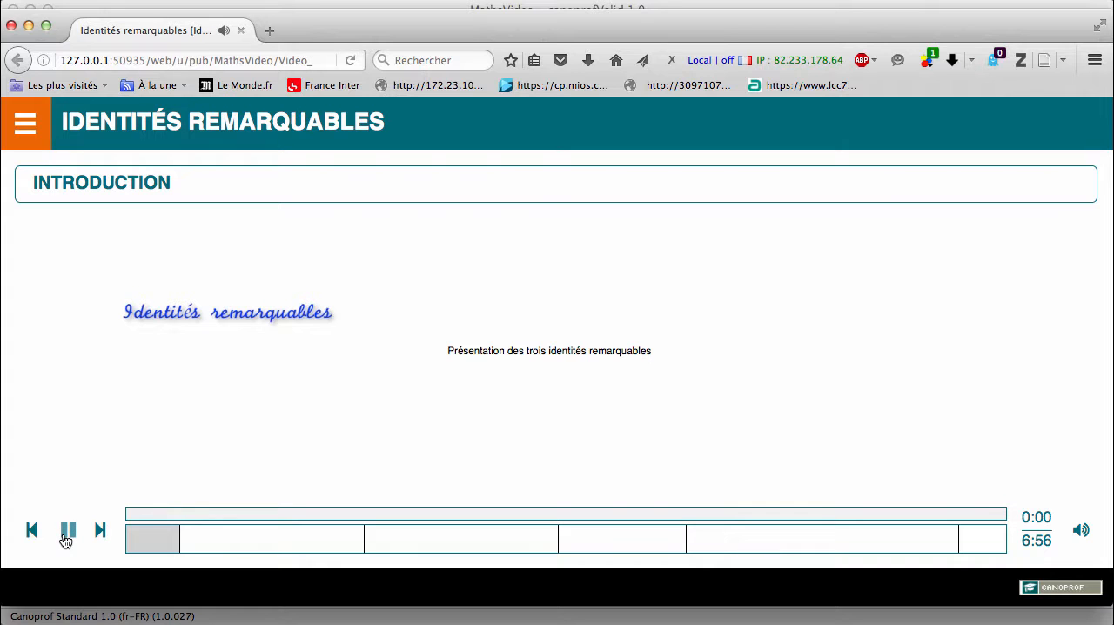
left_click(209, 550)
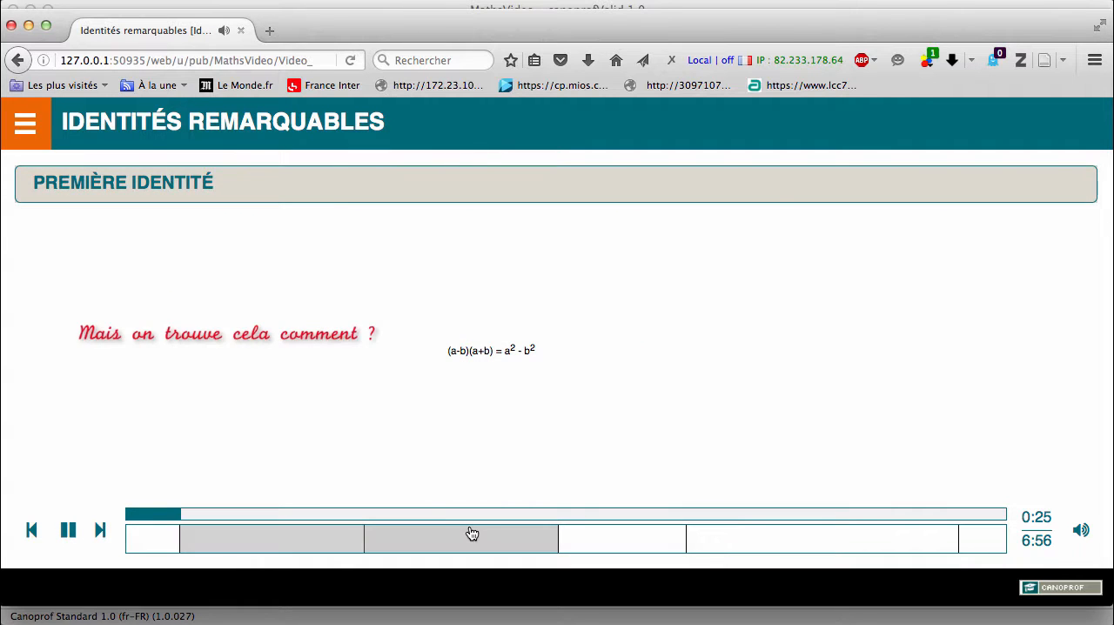
left_click(472, 533)
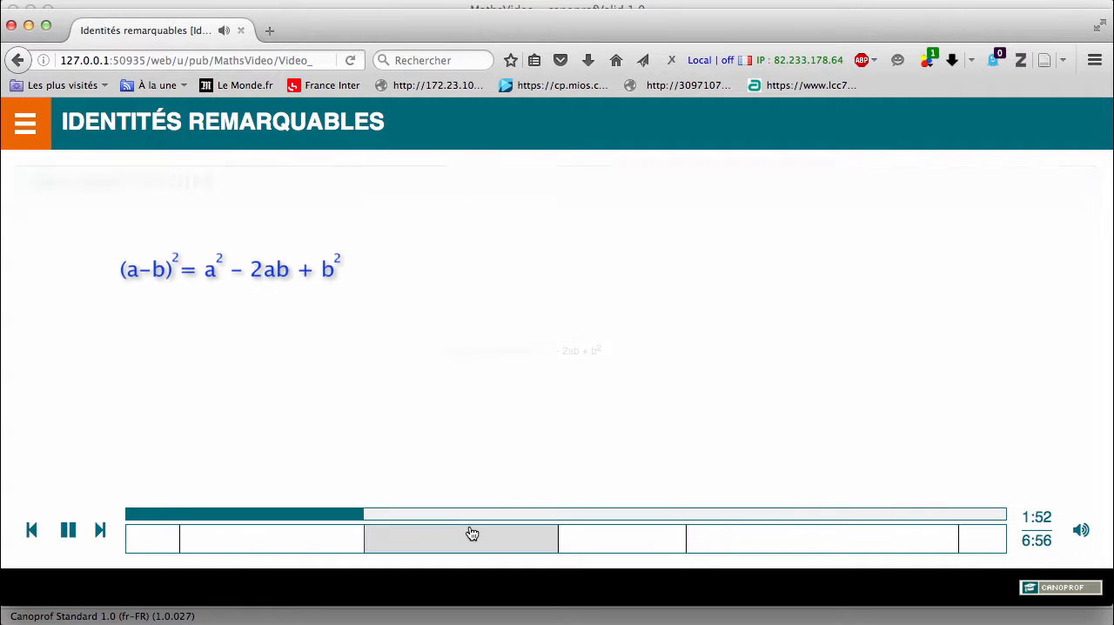
left_click(615, 533)
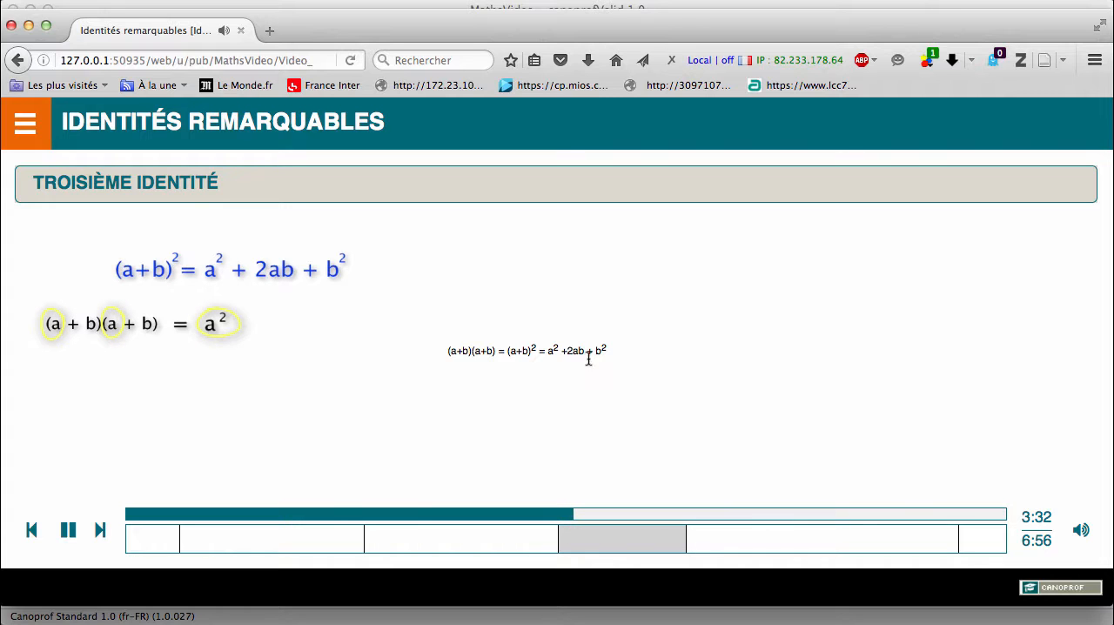
left_click(101, 533)
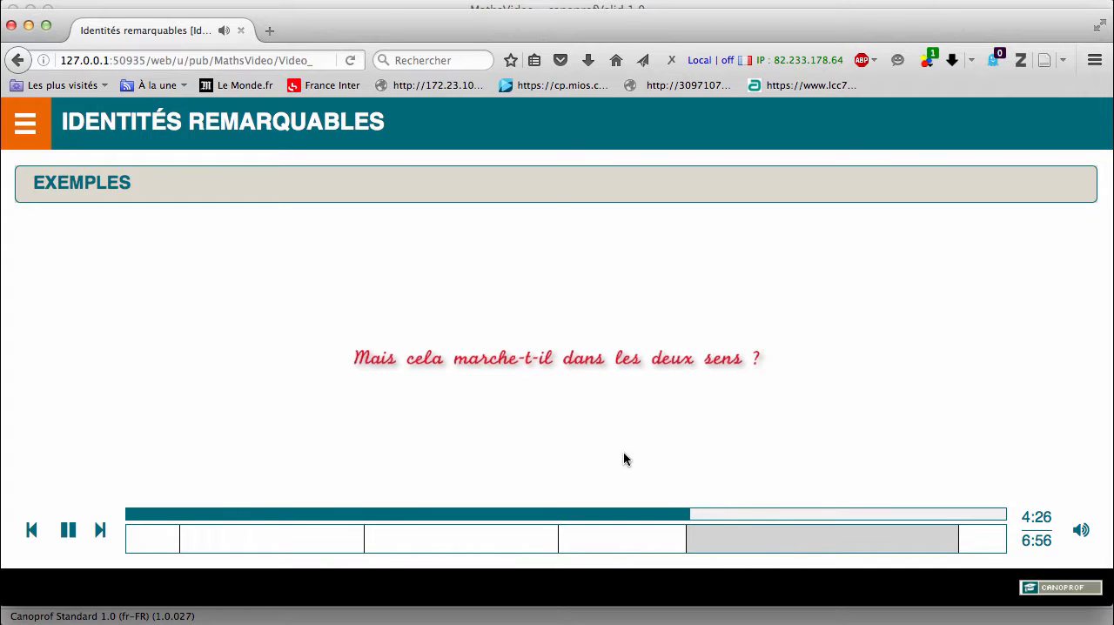
left_click(728, 540)
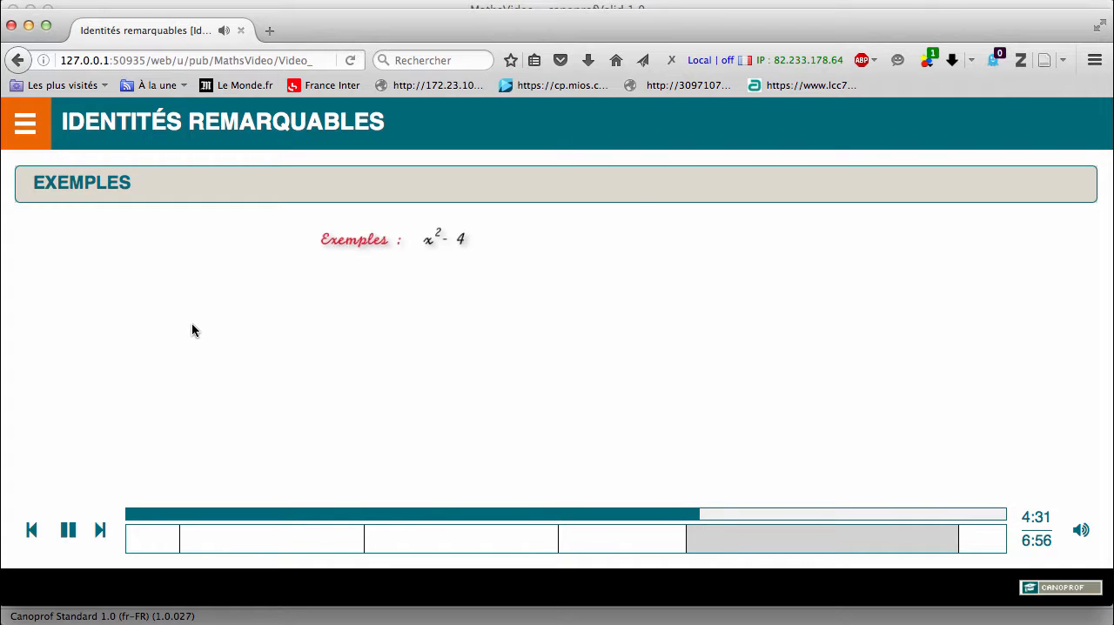
- Show the published activity's outline, jump to Première identité and troisième identité from it, and pause the video
left_click(24, 127)
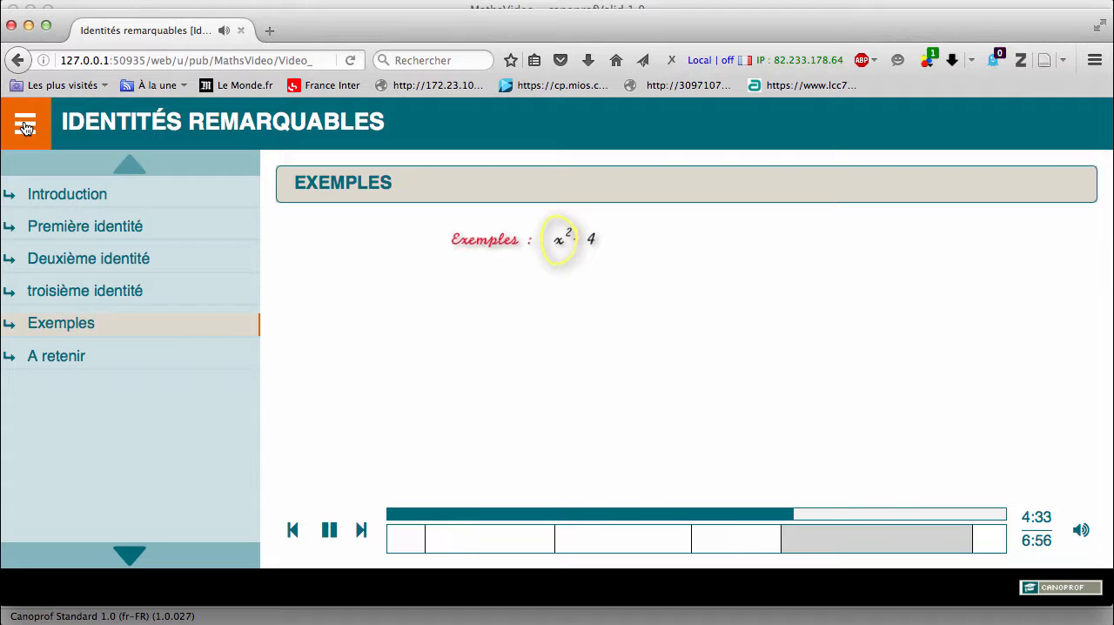
left_click(63, 237)
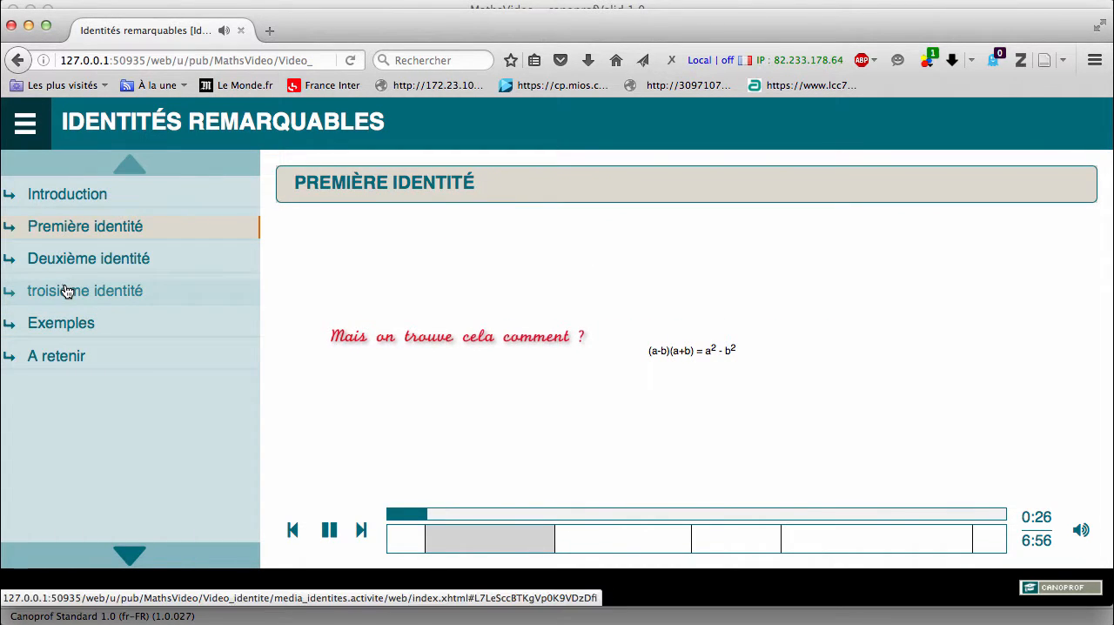
left_click(67, 290)
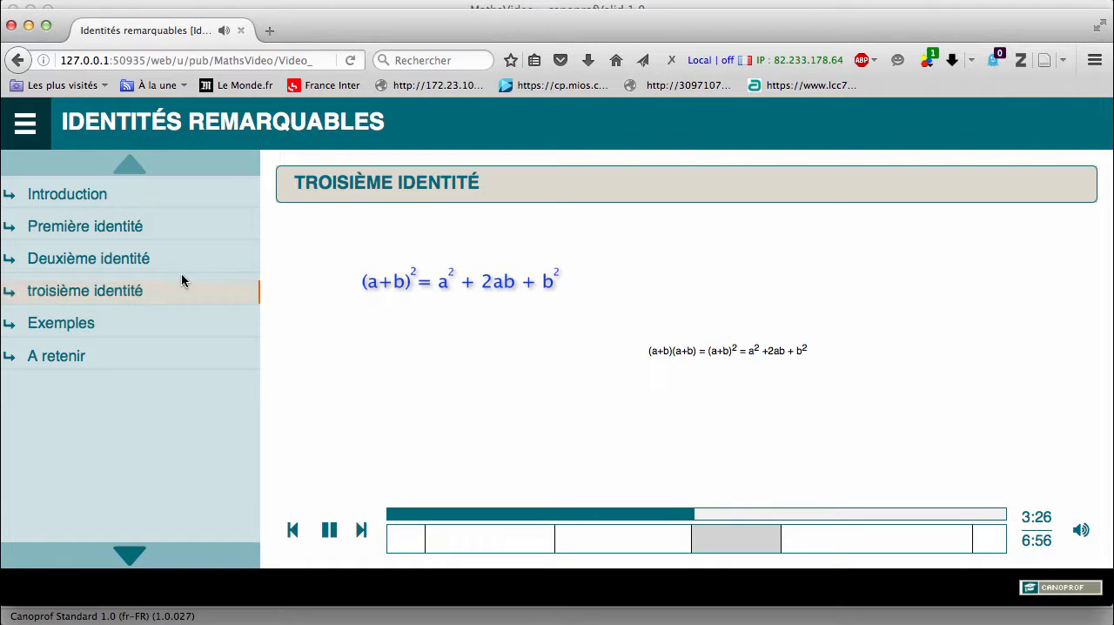
left_click(306, 279)
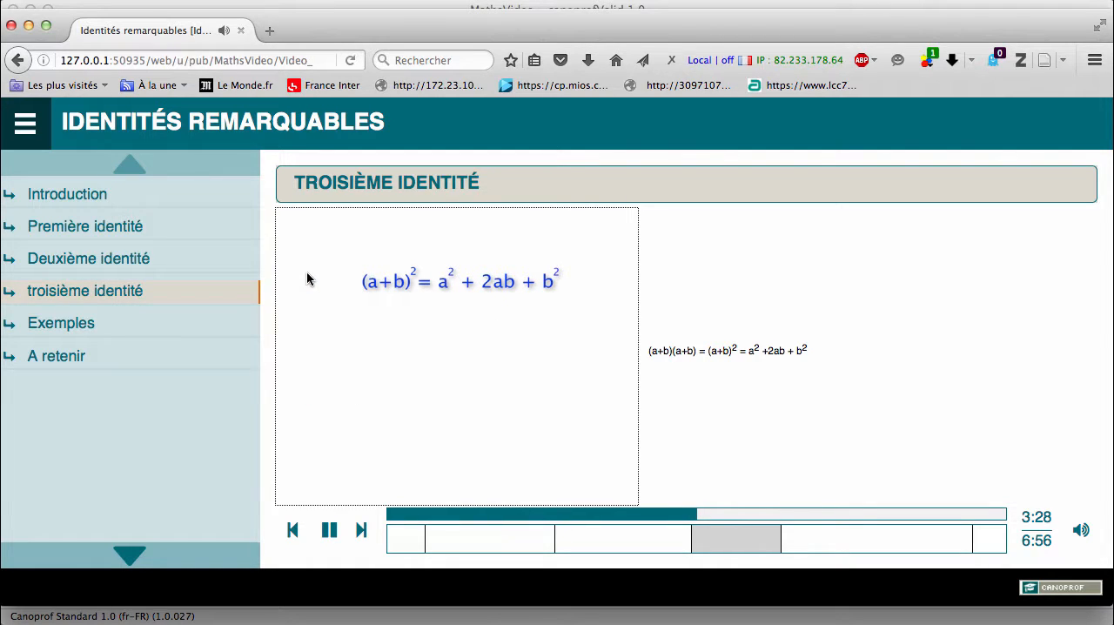
left_click(331, 533)
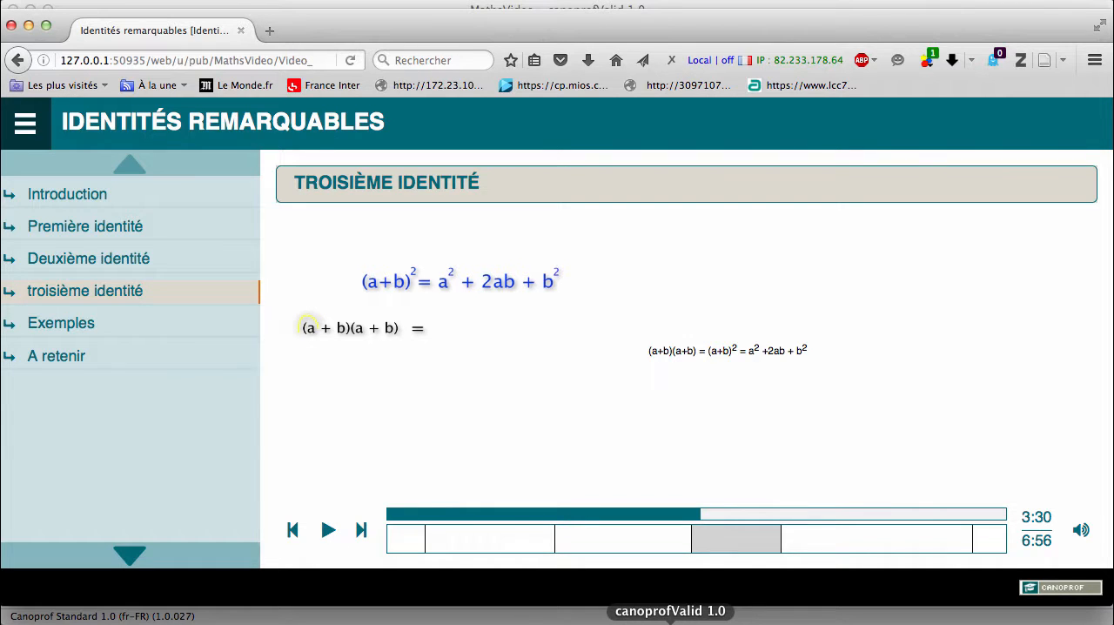
- Return to Canoprof, open the SCORM 1.2 packaging options and set the module title to "Identites remarquables"
left_click(670, 618)
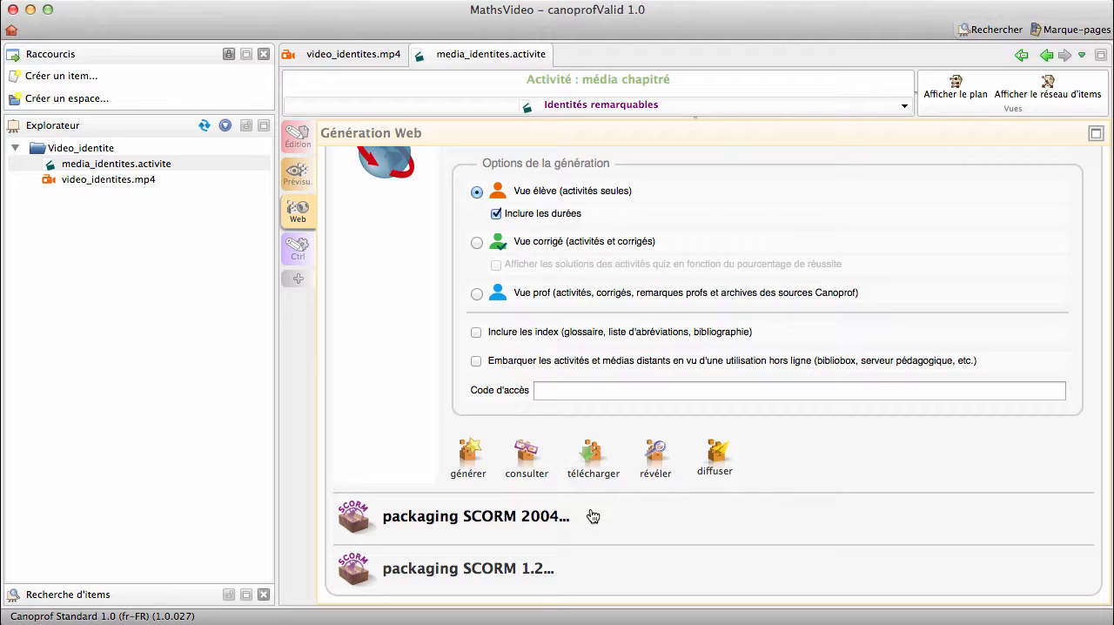
left_click(467, 570)
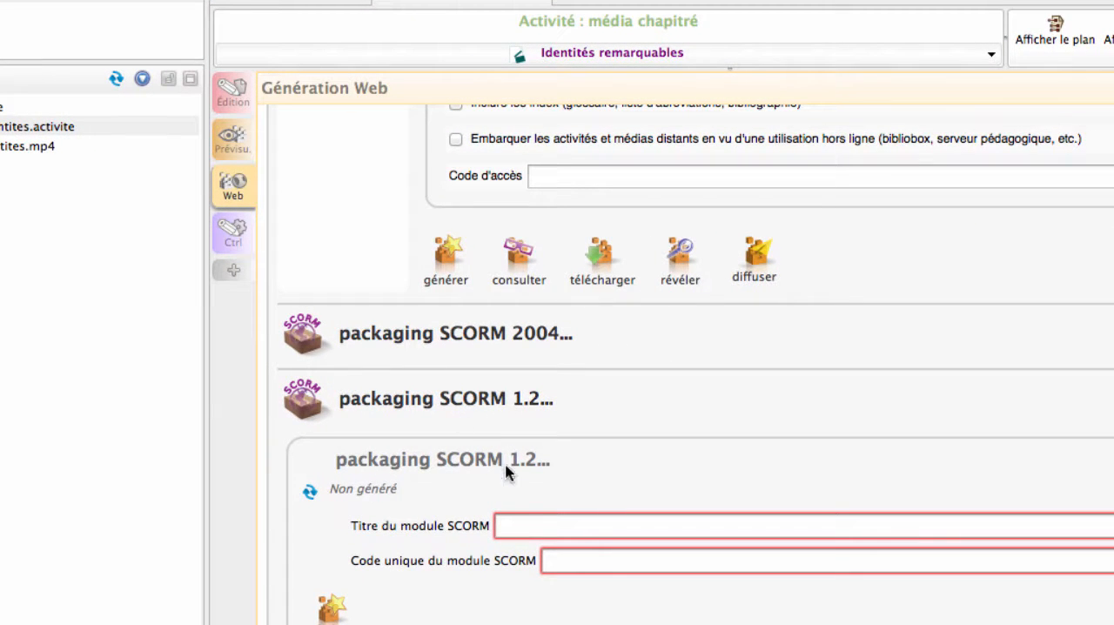
left_click(516, 524)
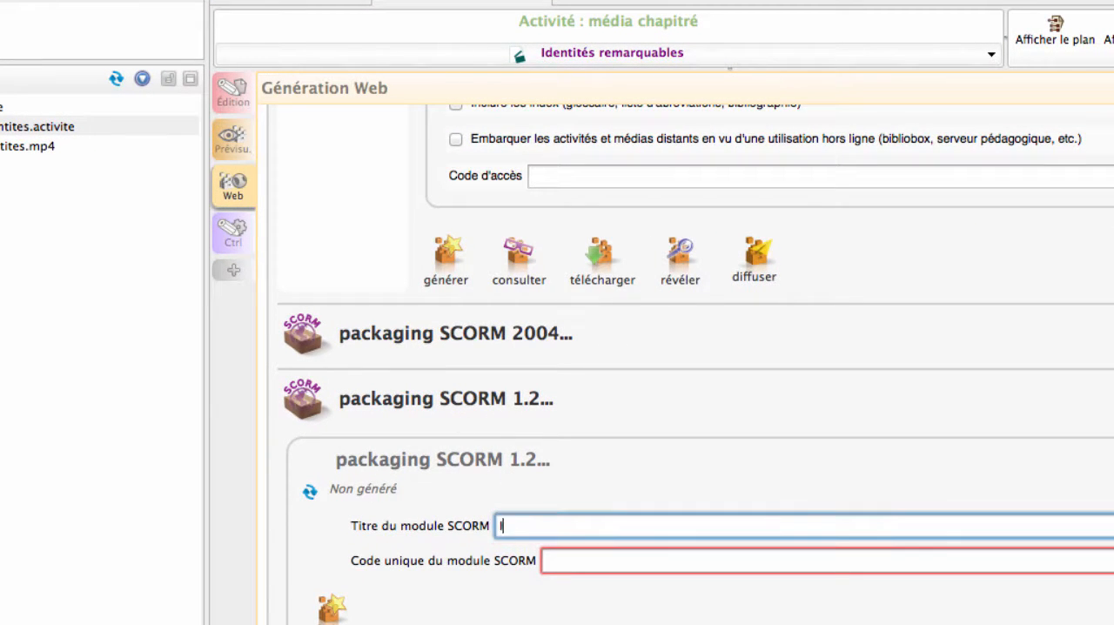
type("Identites remarqu")
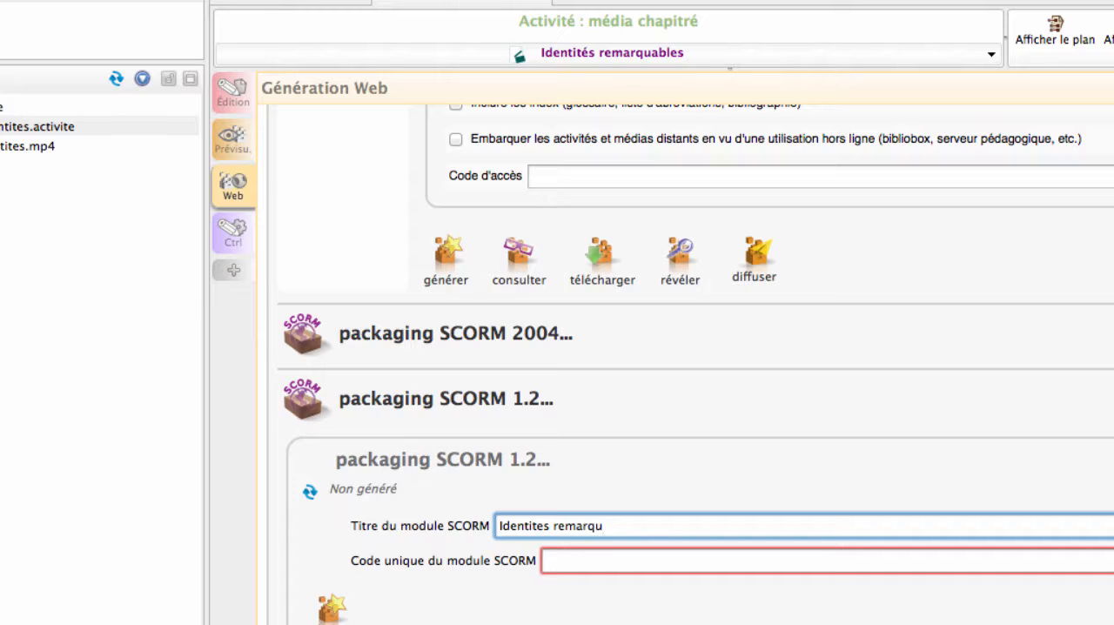
type("ables")
- Set the SCORM module's unique code to "identites" and generate the SCORM 1.2 package
left_click(591, 549)
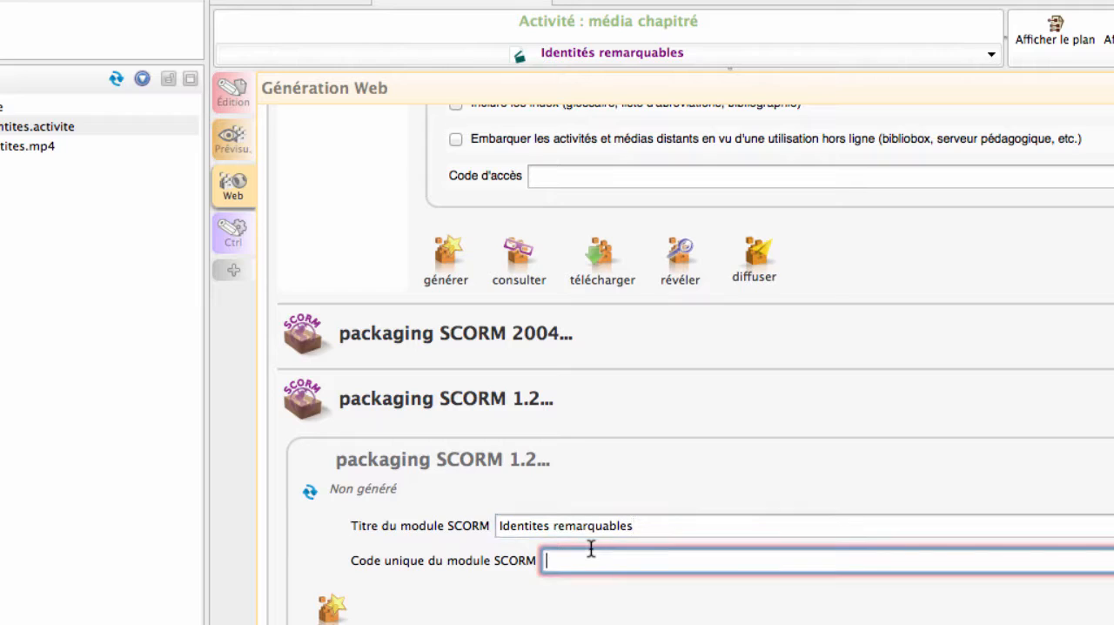
type("identite")
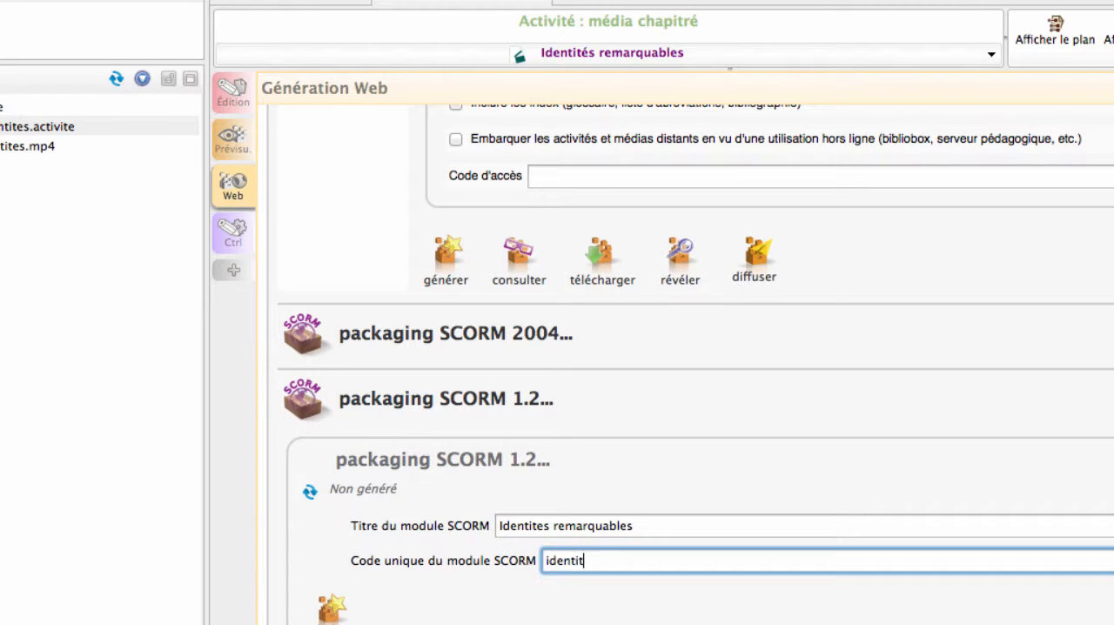
type("s")
left_click(334, 609)
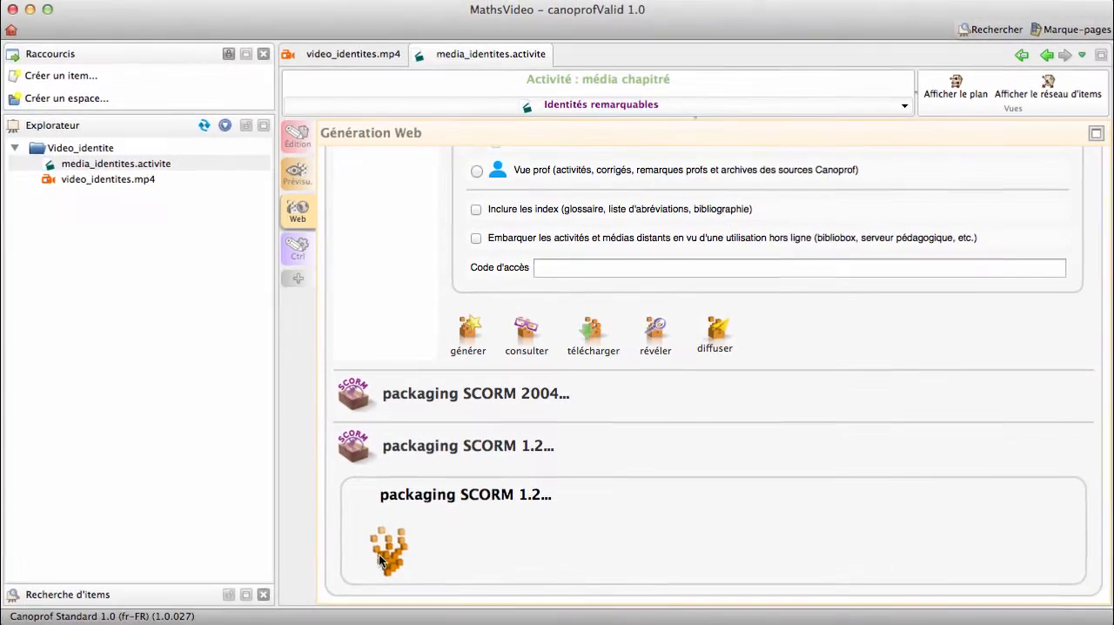